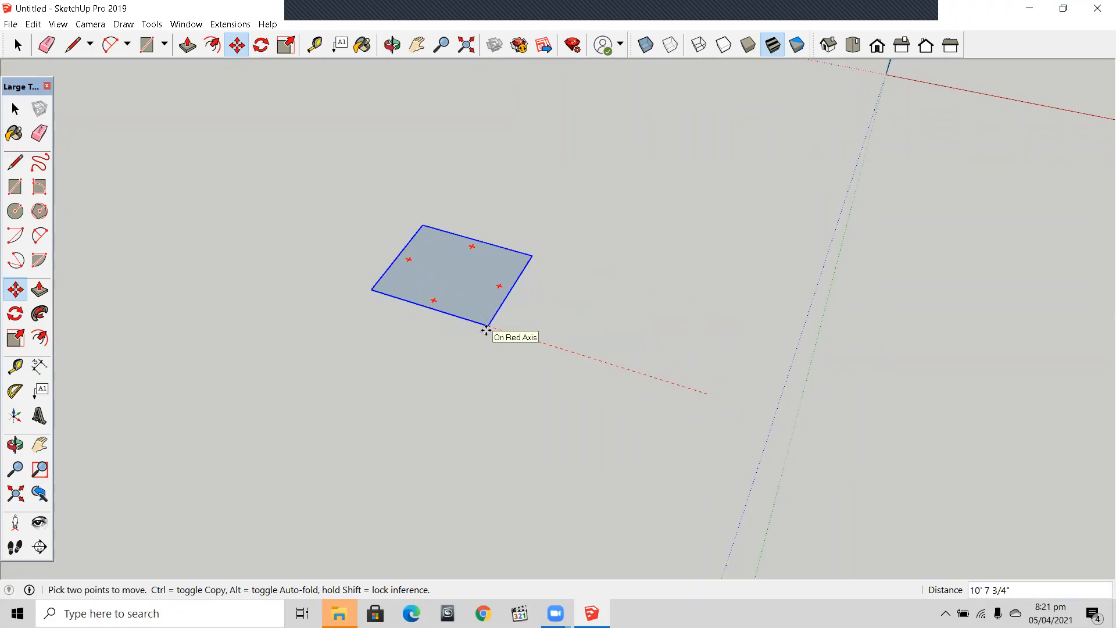
Copy the rectangle group 10' along the red axis
key(ctrl)
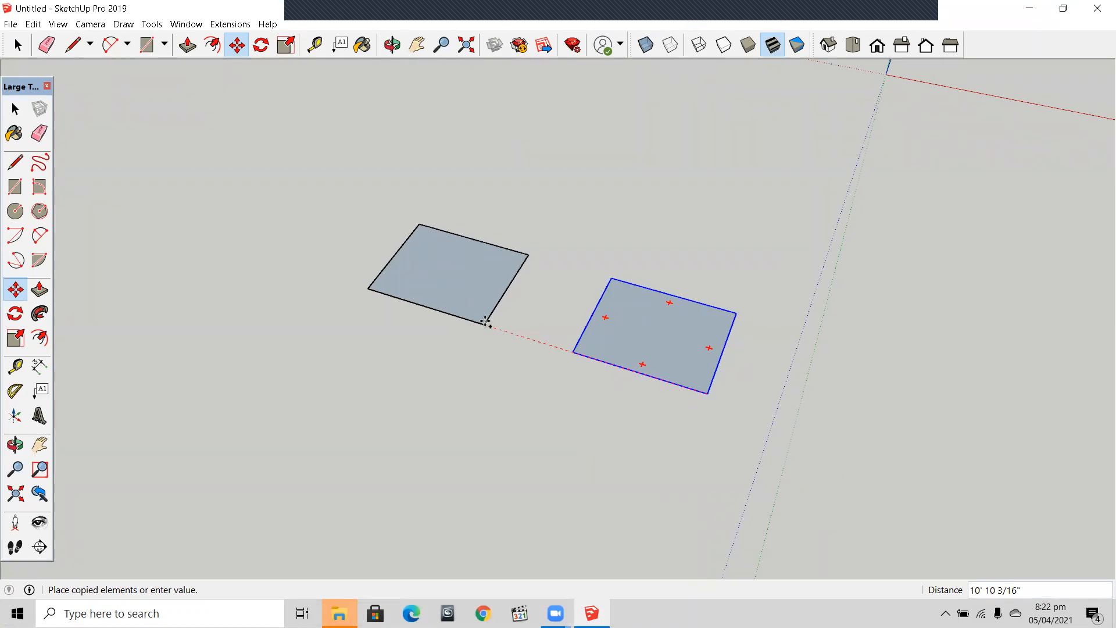
text(10)
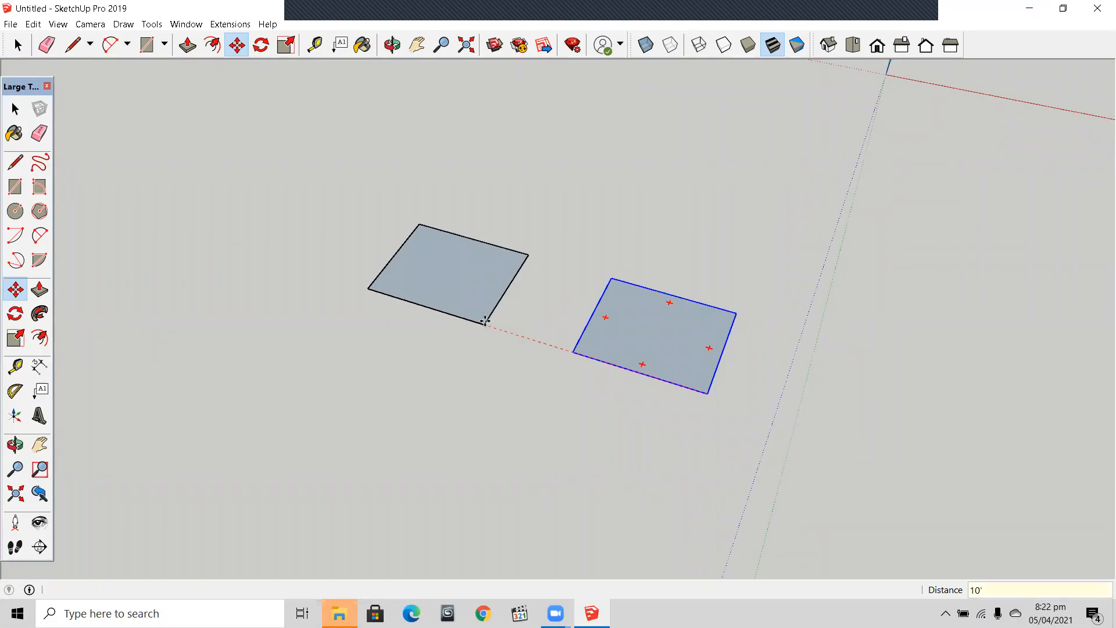
key(Return)
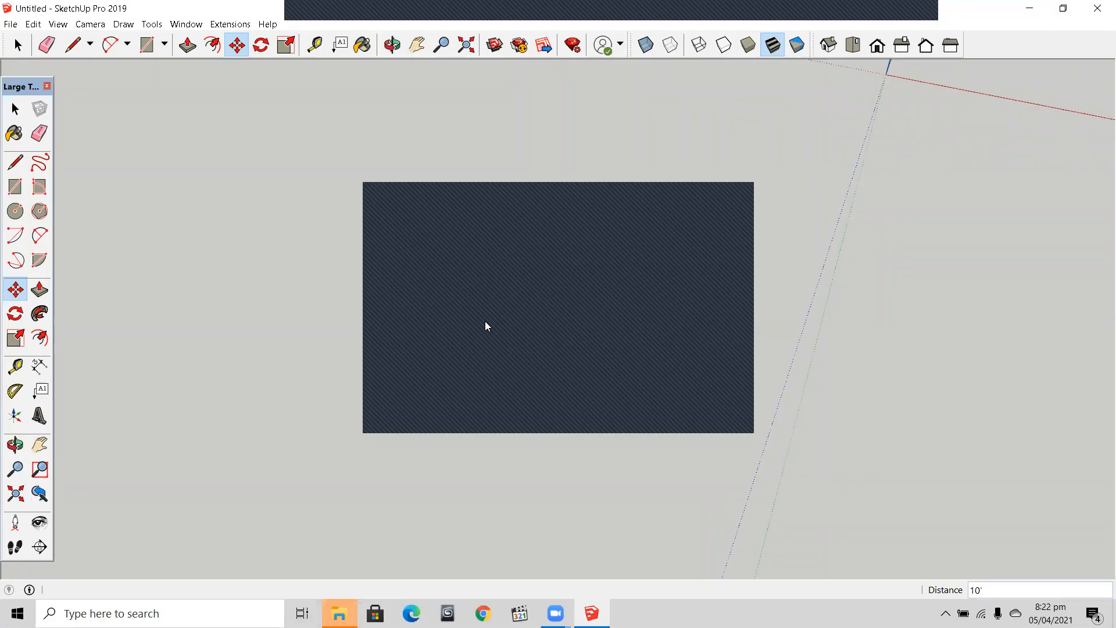
click(737, 201)
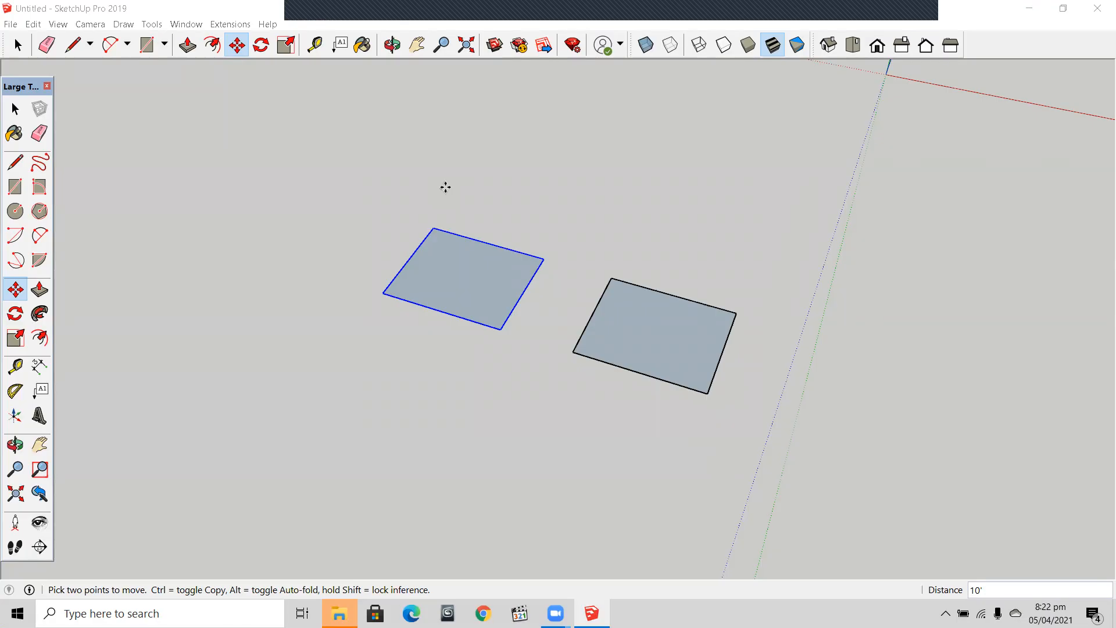
click(627, 149)
key(Escape)
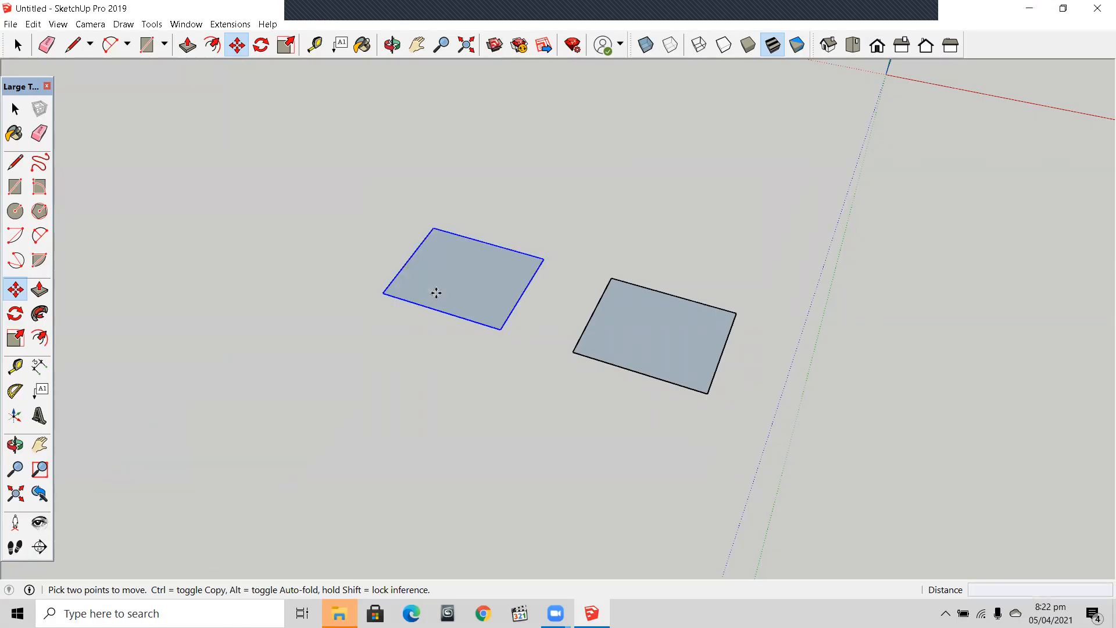
Array the rectangle group along the red axis as five copies spaced 10' apart
drag(436, 293, 628, 350)
key(space)
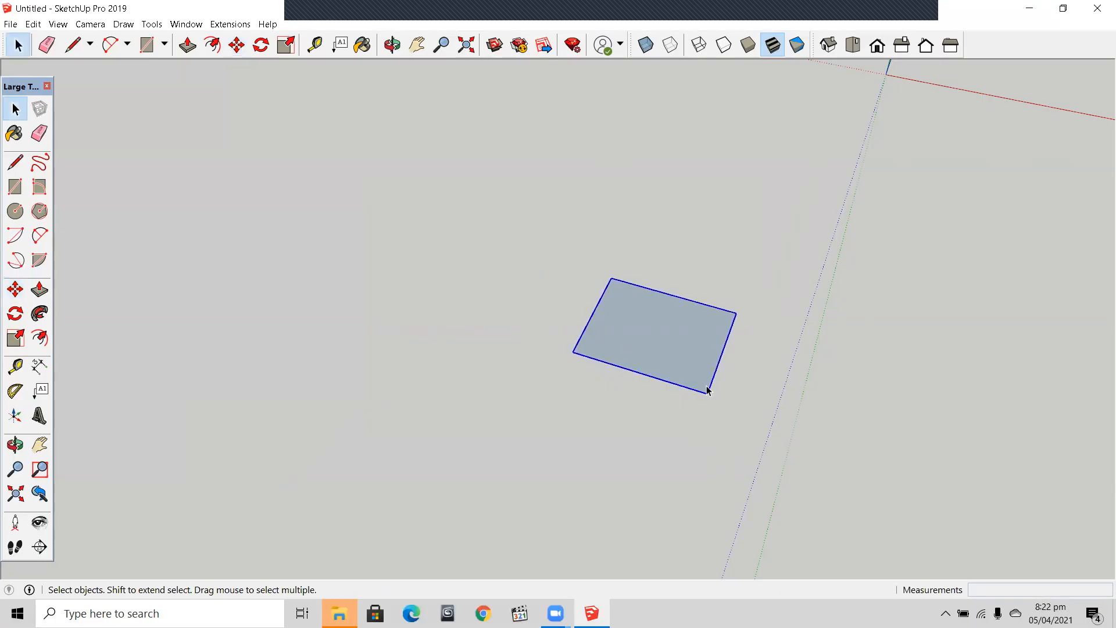
key(m)
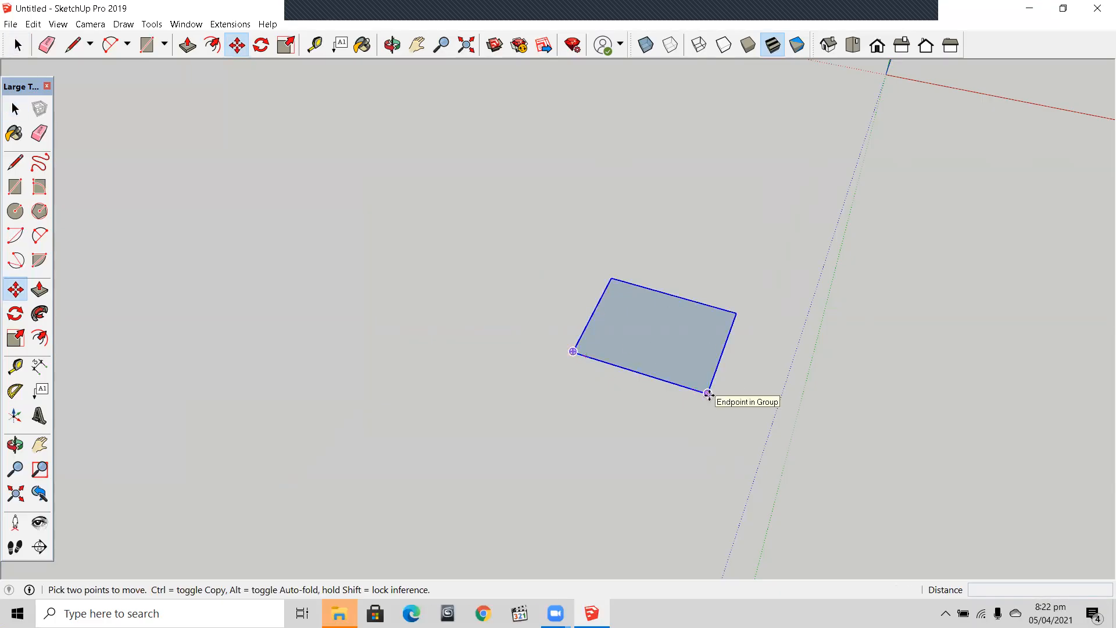
click(708, 395)
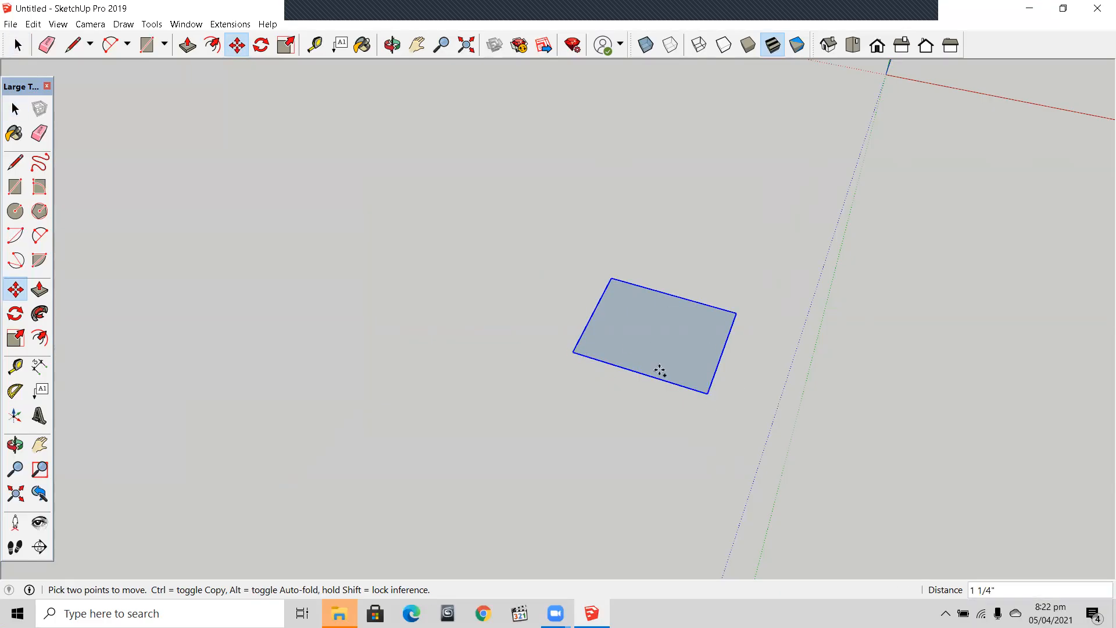
key(ctrl)
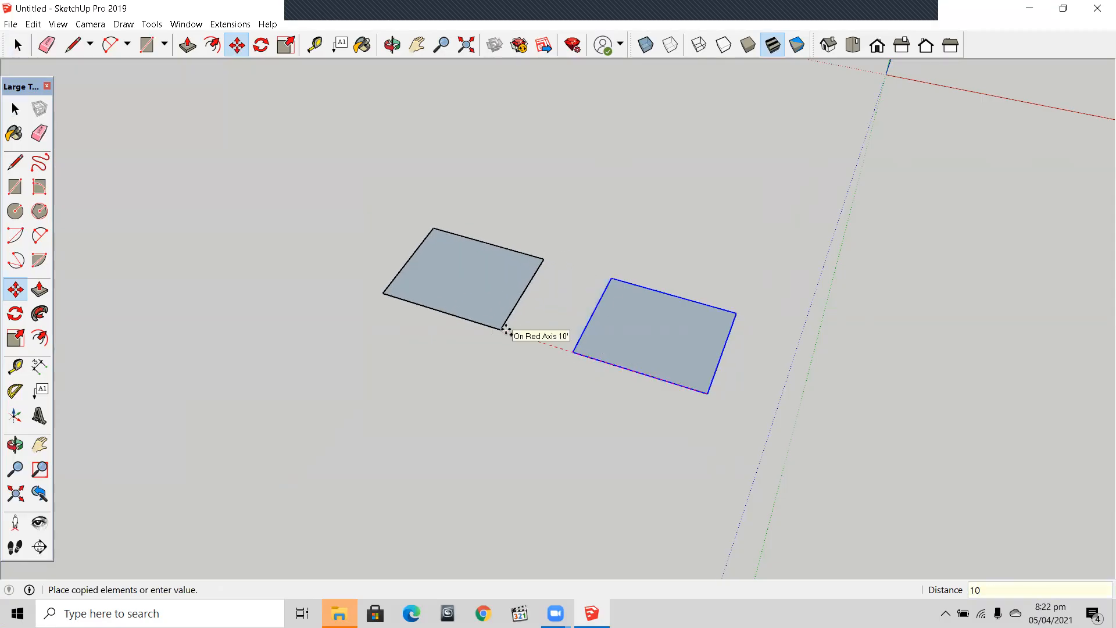
click(505, 329)
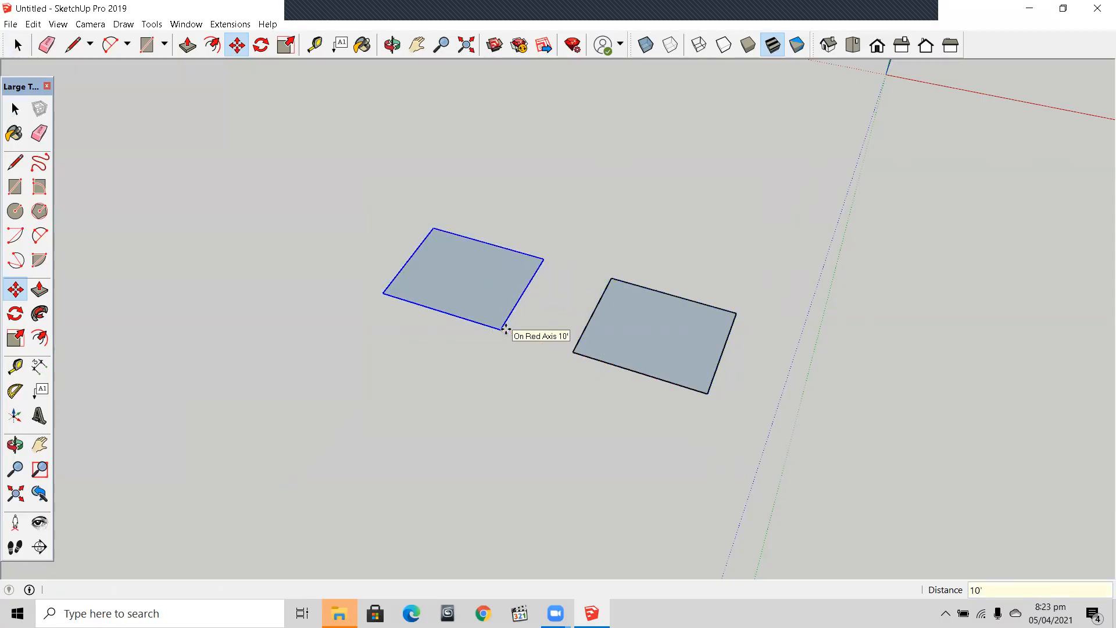
text(x)
text(5)
key(Return)
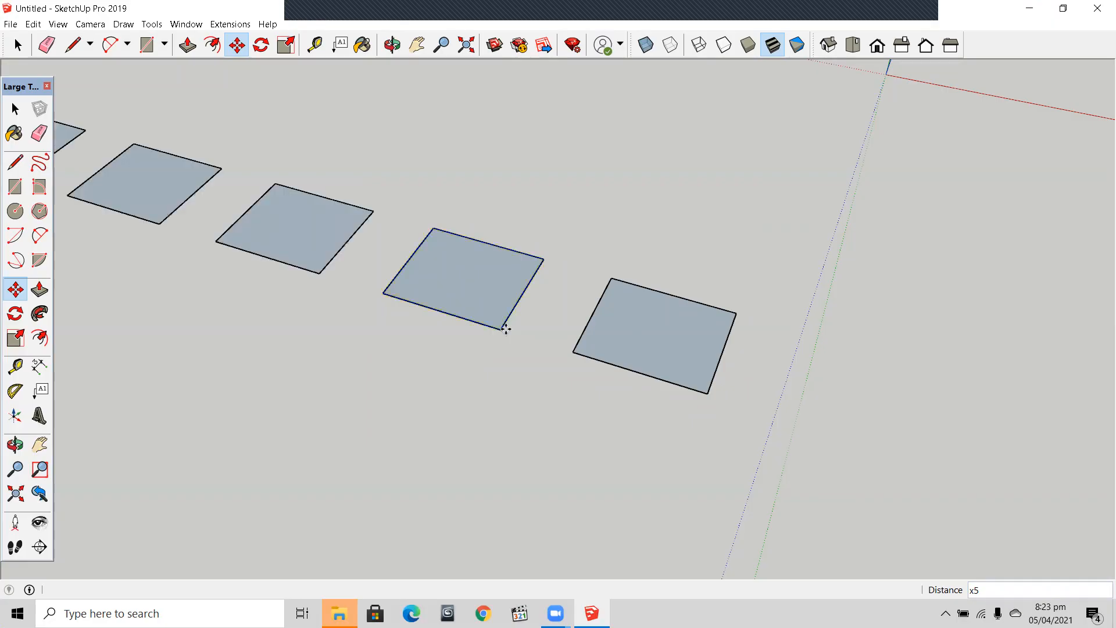
Delete the whole row of rectangles, including the one nearest the axes origin
key(space)
middle_drag(493, 327, 744, 387)
click(678, 374)
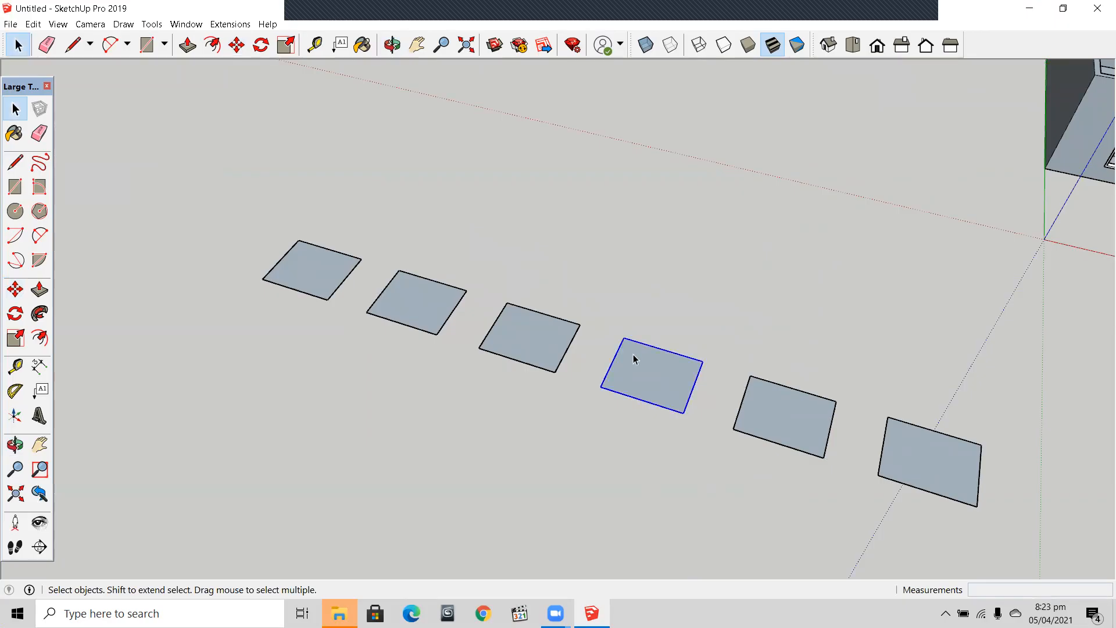
click(551, 336)
click(422, 298)
click(293, 252)
drag(246, 194, 854, 474)
key(Delete)
click(928, 451)
key(Delete)
scroll(913, 450, down, 1)
scroll(744, 394, down, 1)
middle_drag(746, 394, 685, 483)
middle_drag(851, 480, 707, 414)
scroll(794, 394, up, 1)
scroll(707, 414, up, 1)
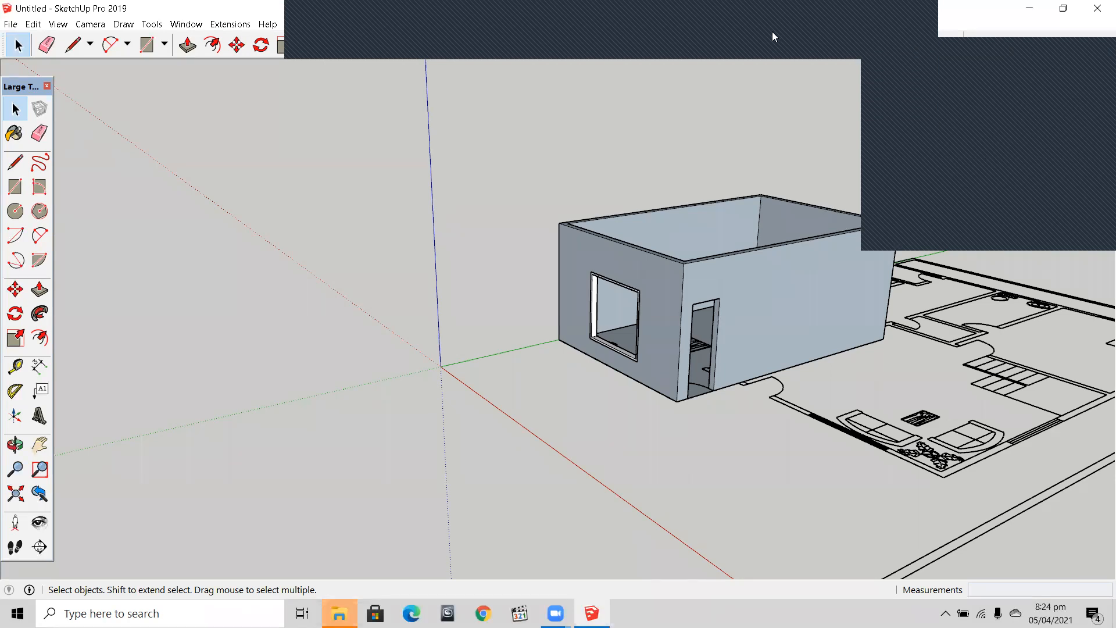
click(317, 30)
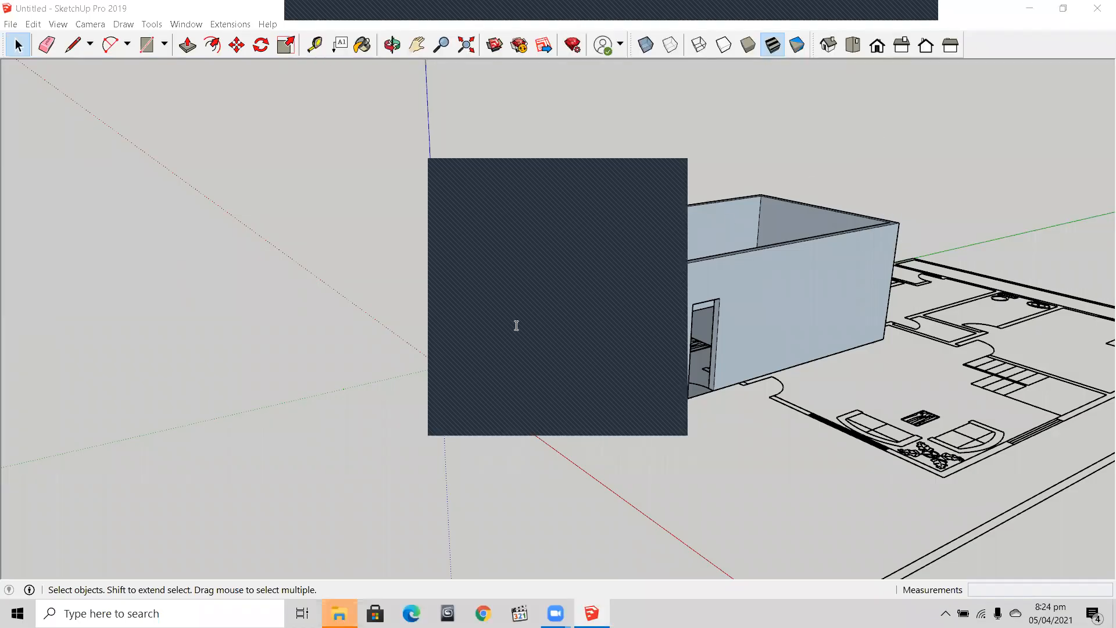
click(682, 163)
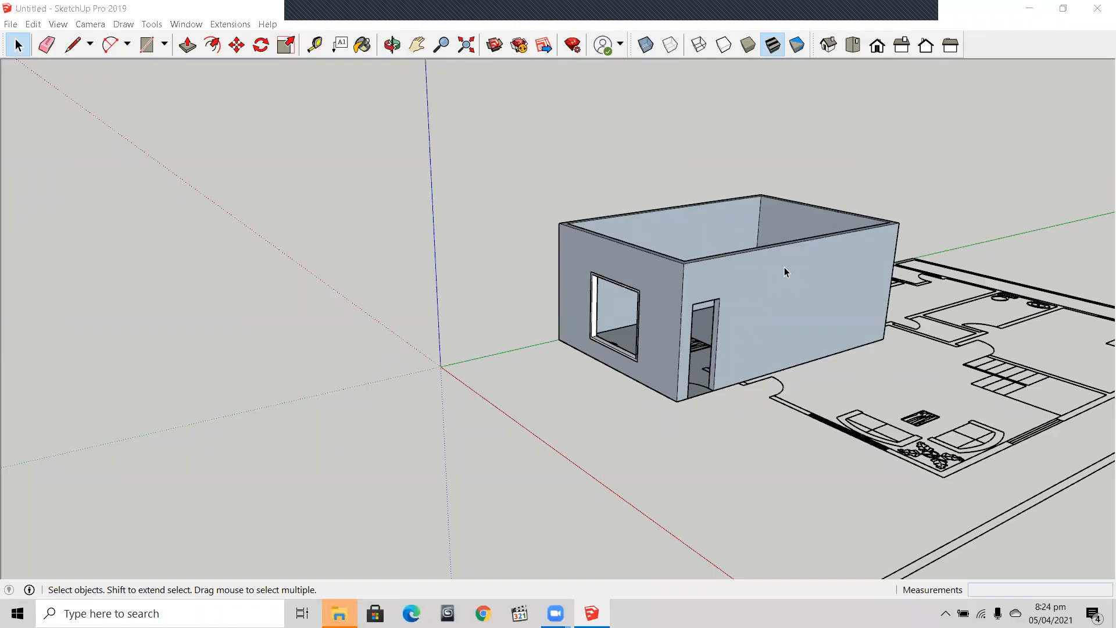
click(936, 50)
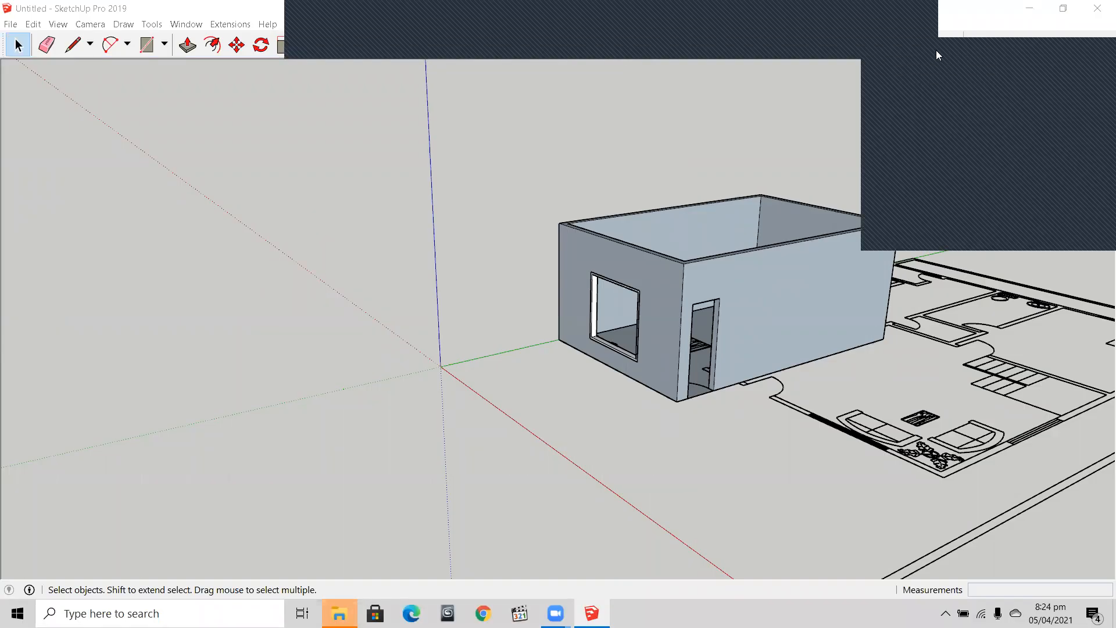
click(936, 50)
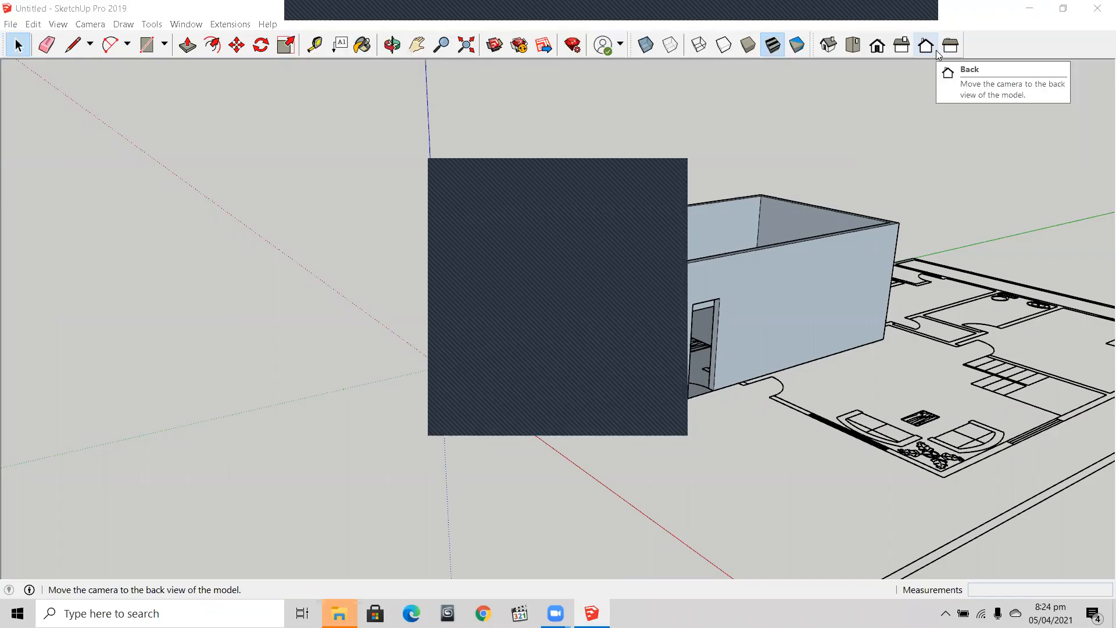
click(675, 169)
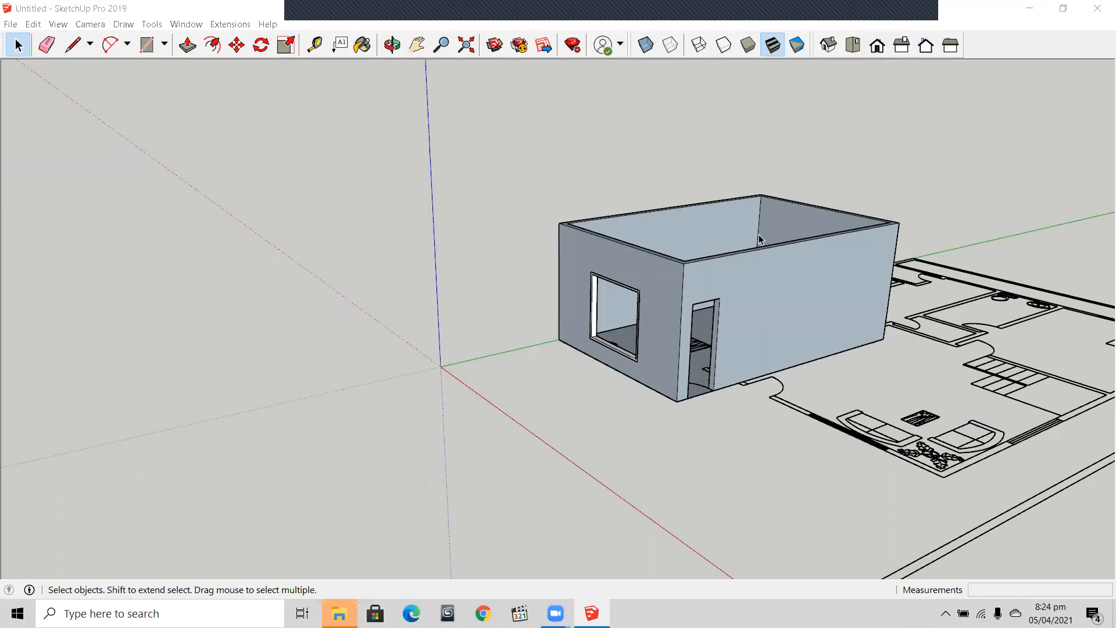
Select the room's wall group and examine its open interior with the door and window openings
click(823, 322)
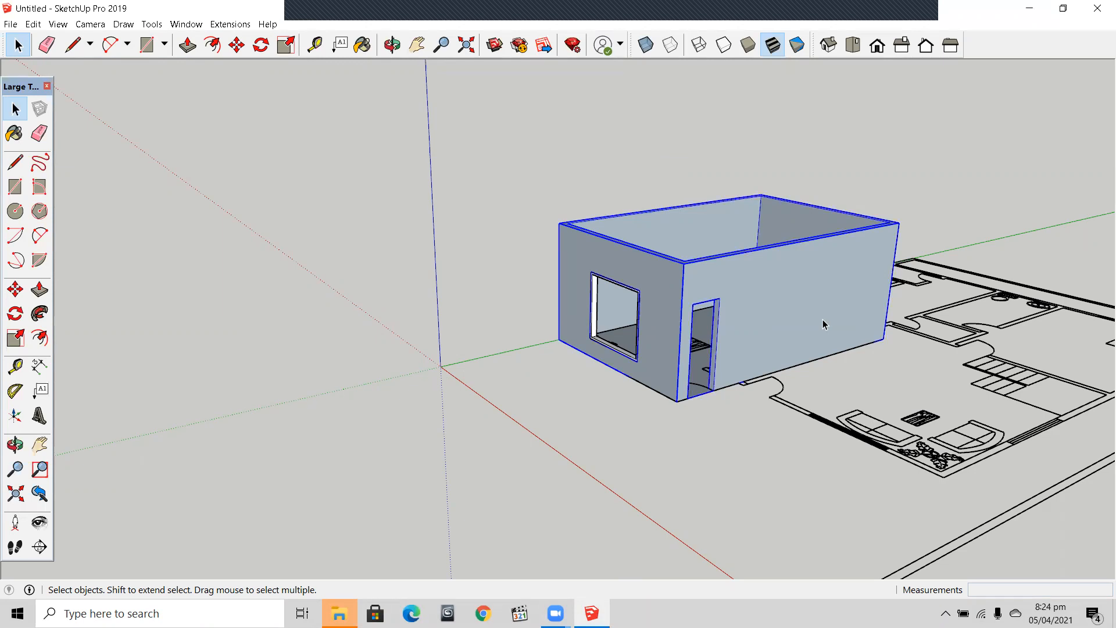
middle_drag(888, 352, 741, 402)
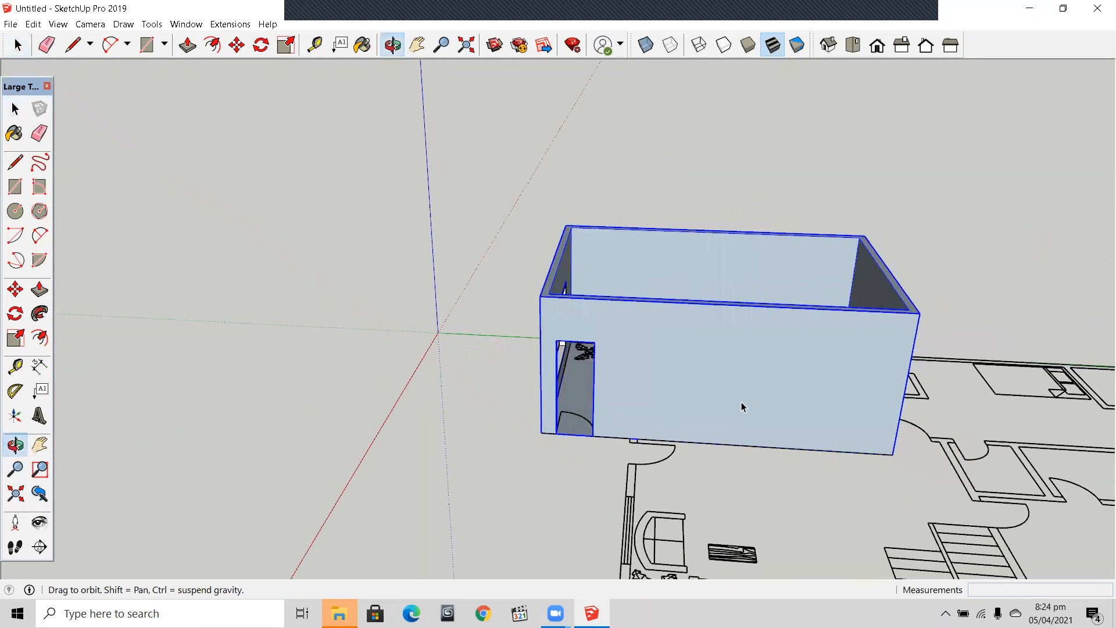
middle_drag(742, 363, 707, 410)
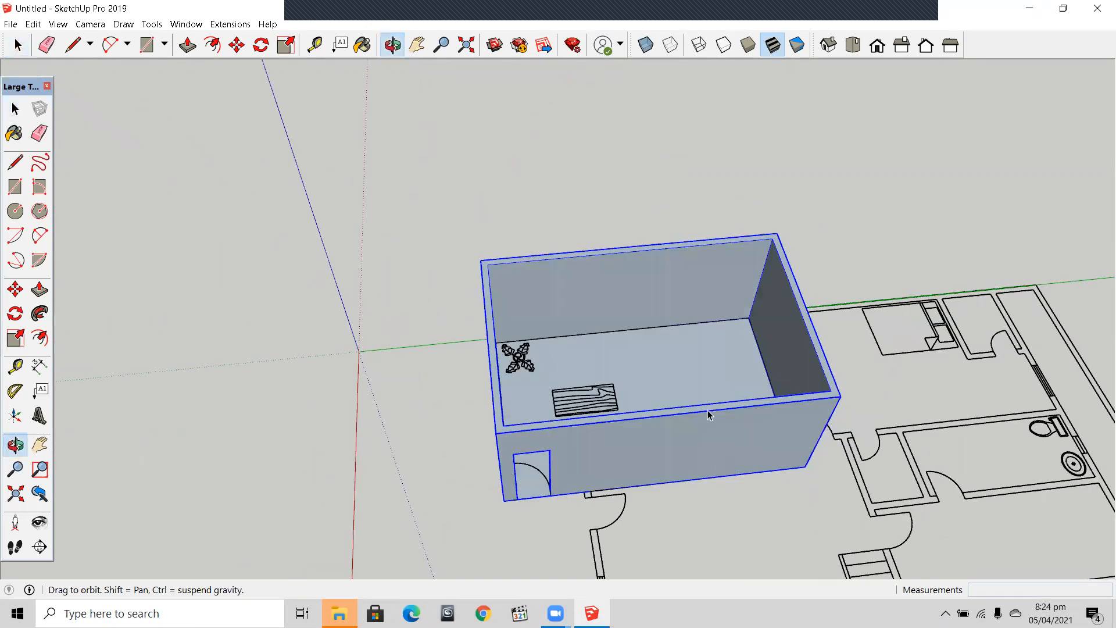
scroll(707, 410, up, 1)
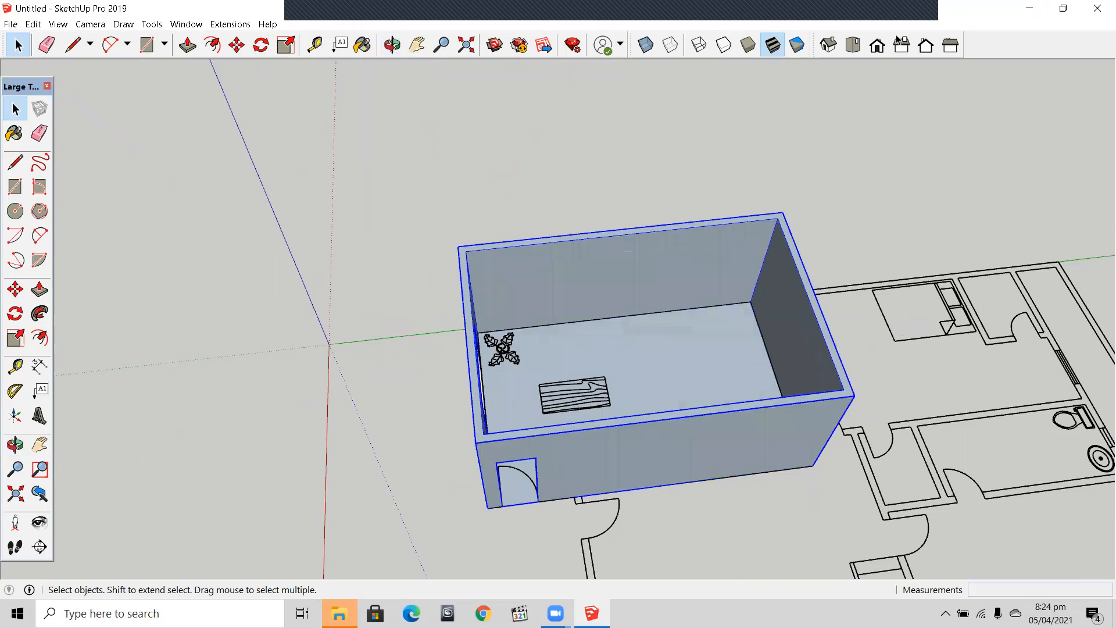
scroll(707, 410, up, 2)
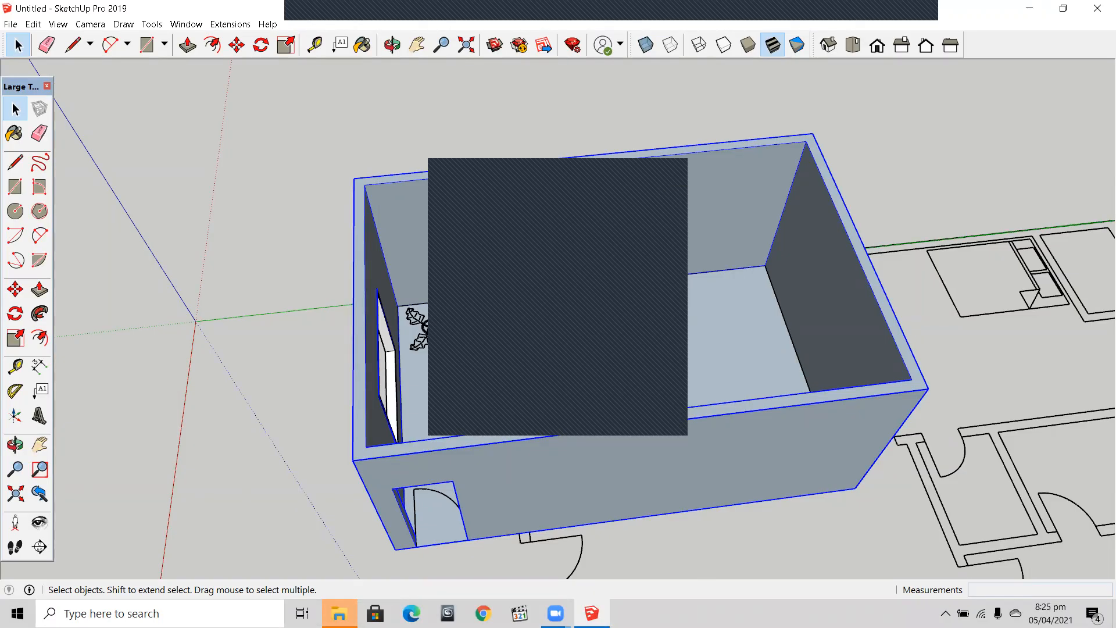
click(663, 173)
middle_drag(645, 319, 581, 337)
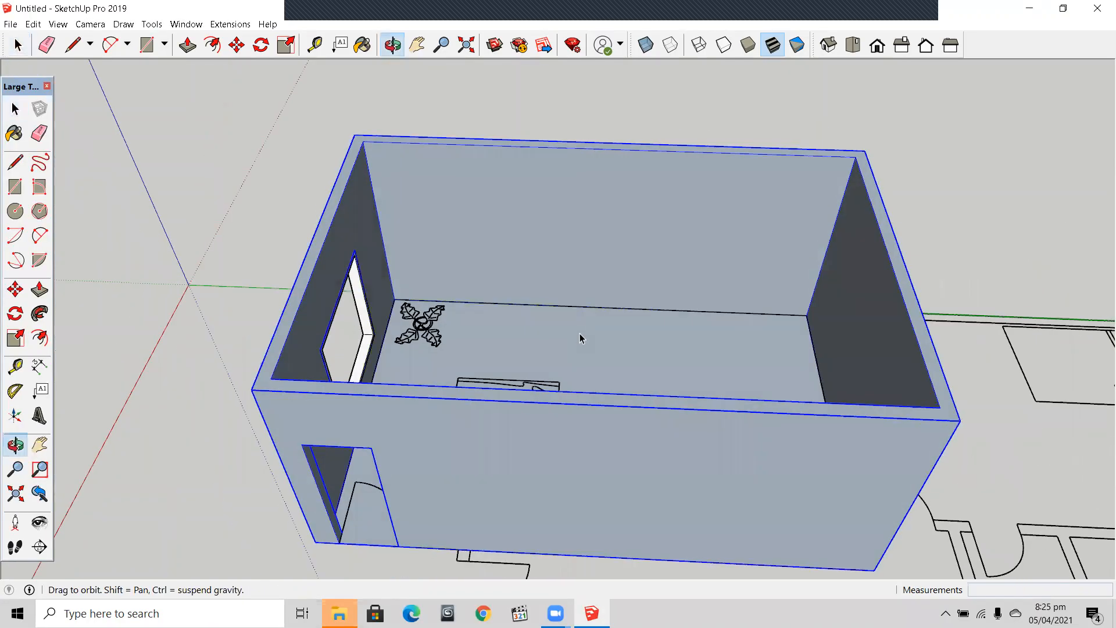
middle_drag(636, 281, 561, 220)
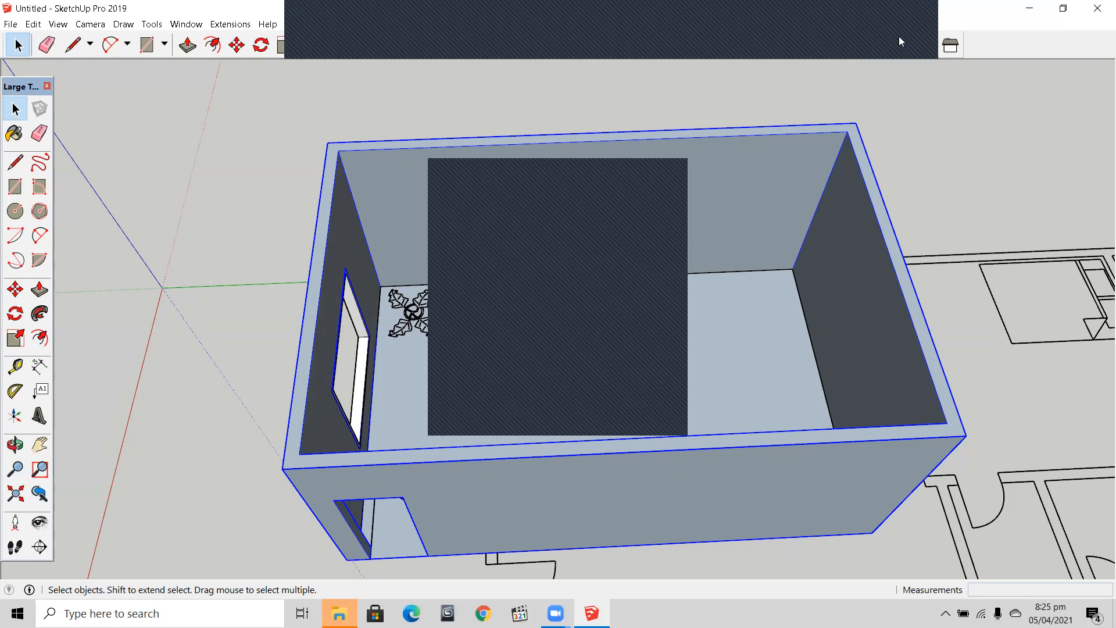
drag(477, 162, 926, 130)
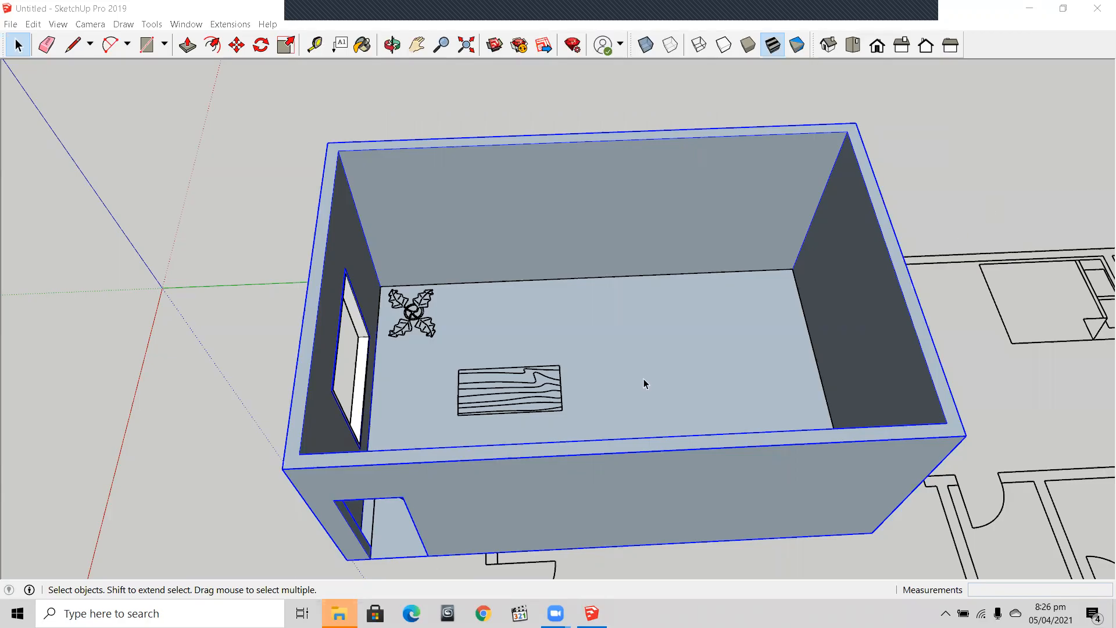
Examine the walled room and the adjoining floor plan from several sides, including the inside of the window wall
mouse_move(561, 399)
middle_down()
mouse_move(573, 283)
mouse_move(581, 295)
middle_up()
scroll(581, 295, down, 3)
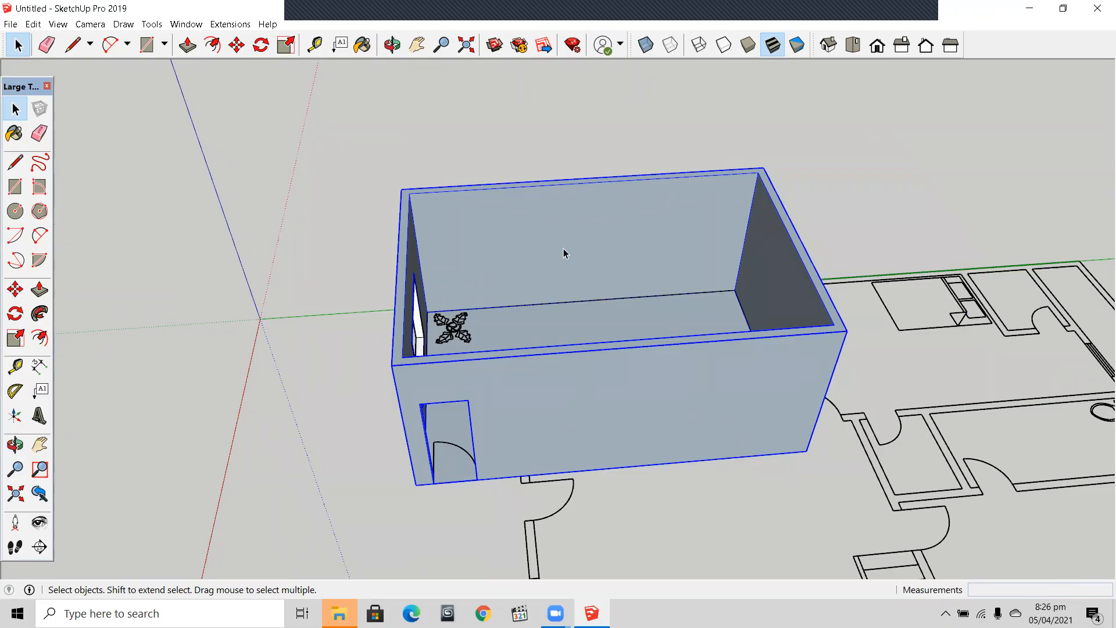
scroll(564, 253, up, 2)
scroll(564, 253, down, 1)
middle_drag(563, 260, 374, 268)
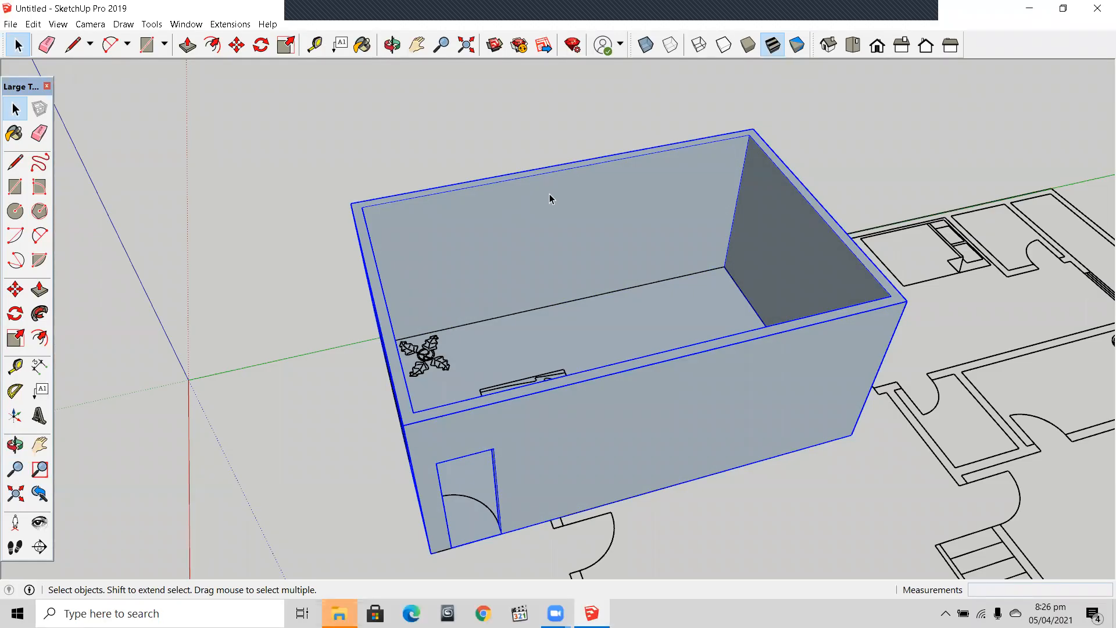
scroll(578, 248, down, 5)
middle_drag(858, 388, 893, 424)
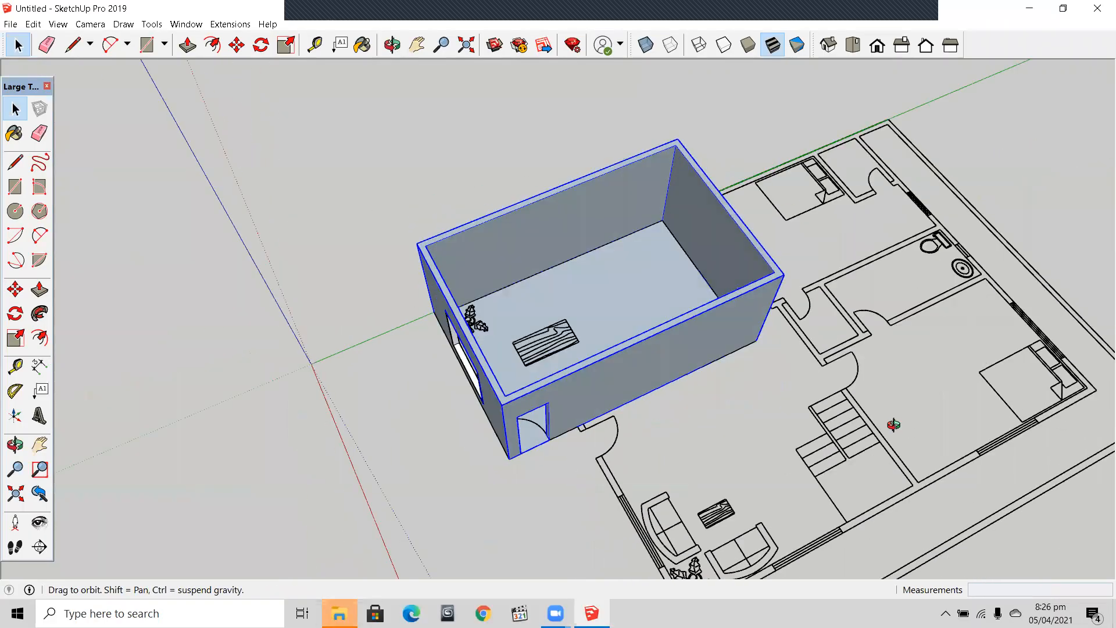
middle_drag(740, 327, 527, 228)
scroll(643, 236, up, 2)
middle_drag(610, 244, 789, 252)
middle_drag(705, 334, 655, 318)
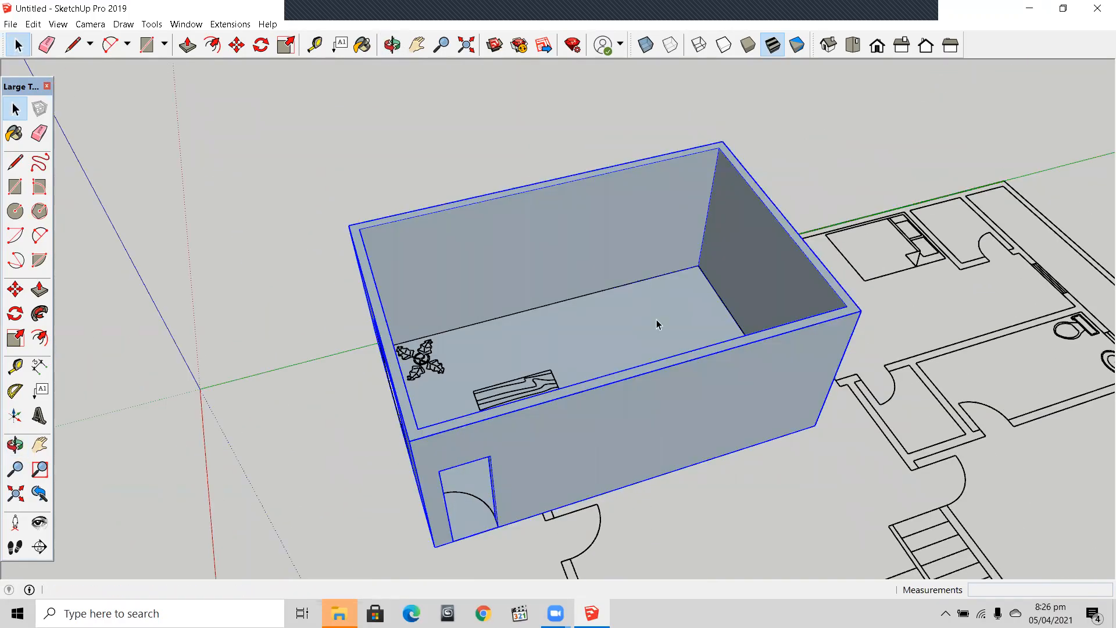
middle_drag(727, 354, 440, 303)
scroll(401, 195, up, 3)
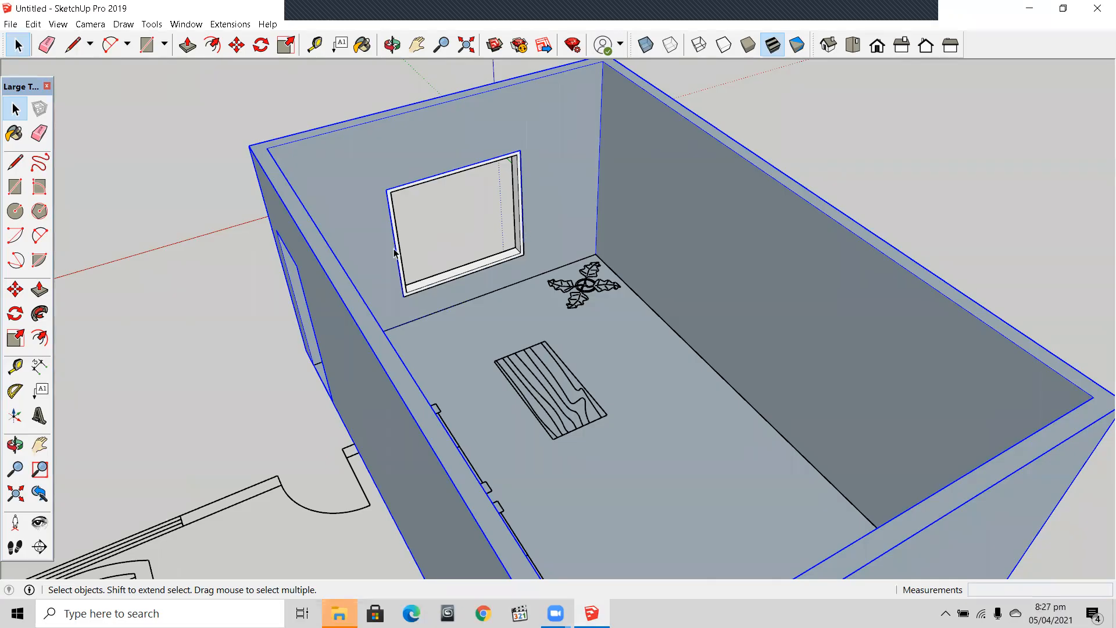
middle_drag(374, 398, 578, 451)
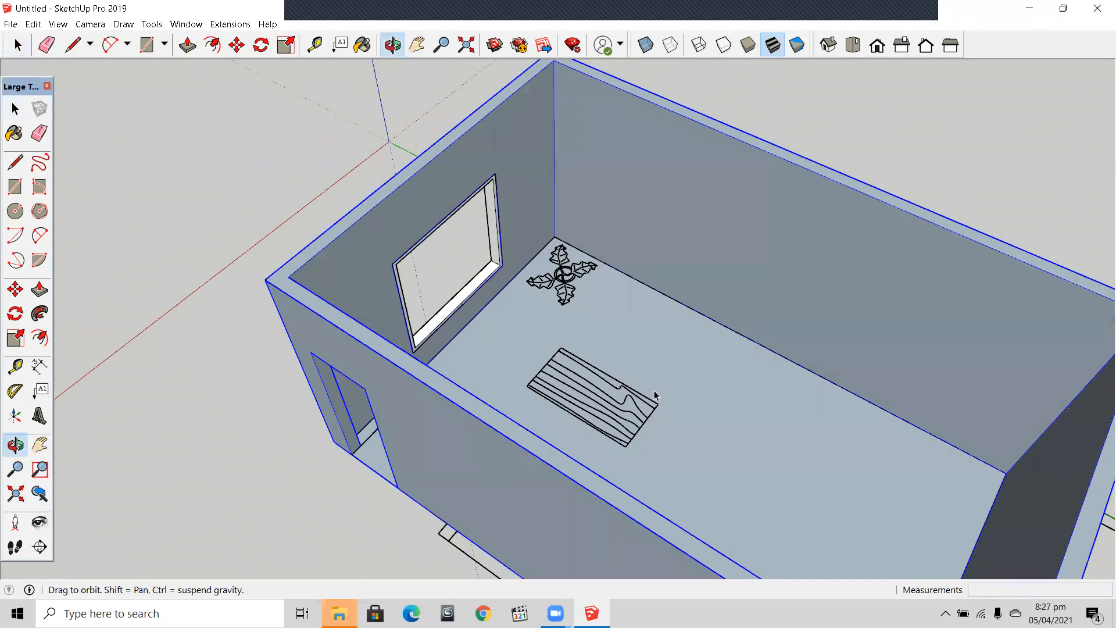
middle_drag(654, 389, 986, 270)
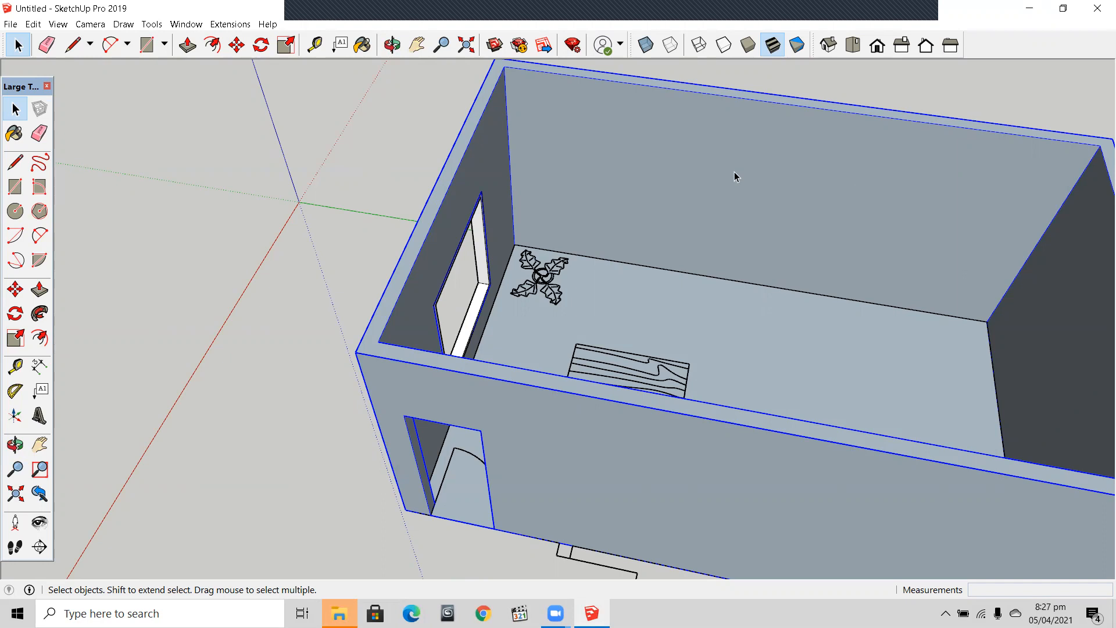
middle_drag(727, 317, 698, 394)
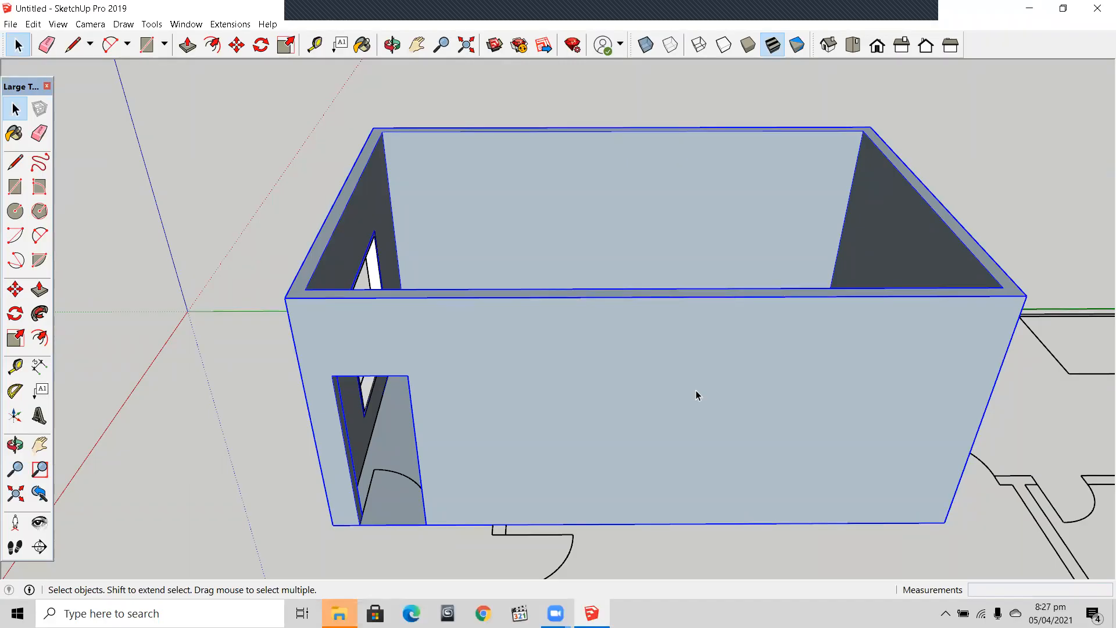
click(570, 39)
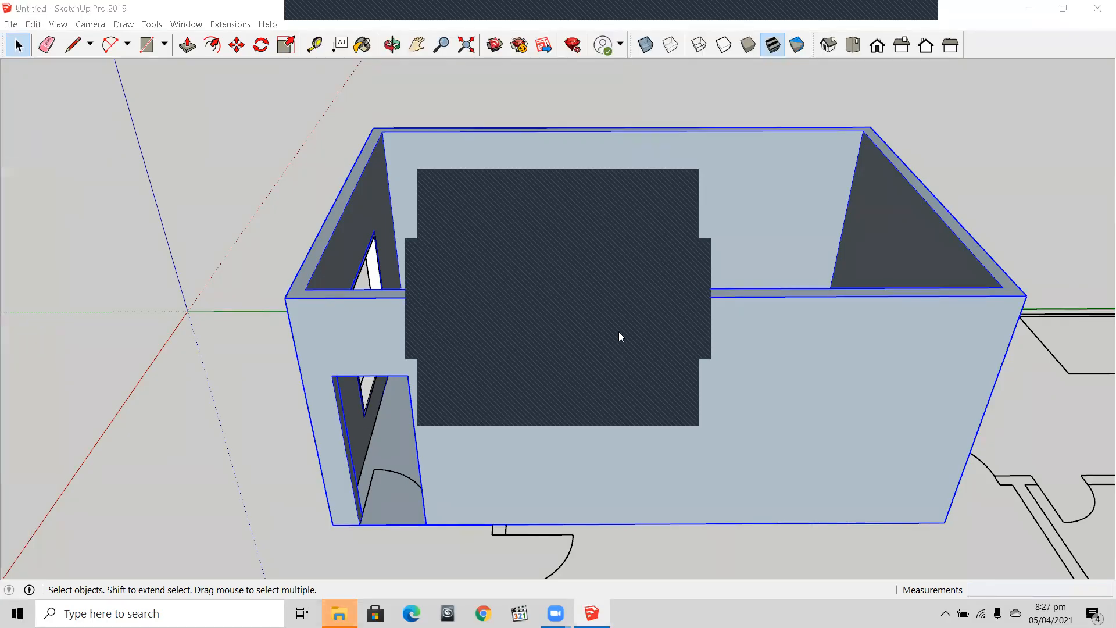
Open the room's wall group and hide the outer face of the door wall together with its bounding edges
click(681, 180)
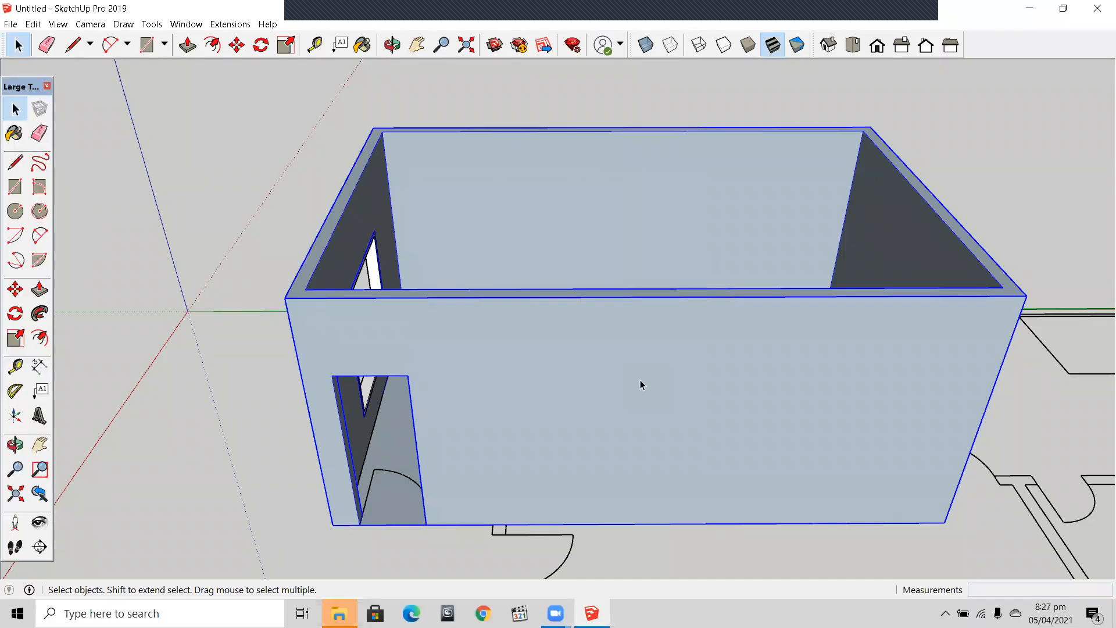
middle_drag(628, 366, 648, 226)
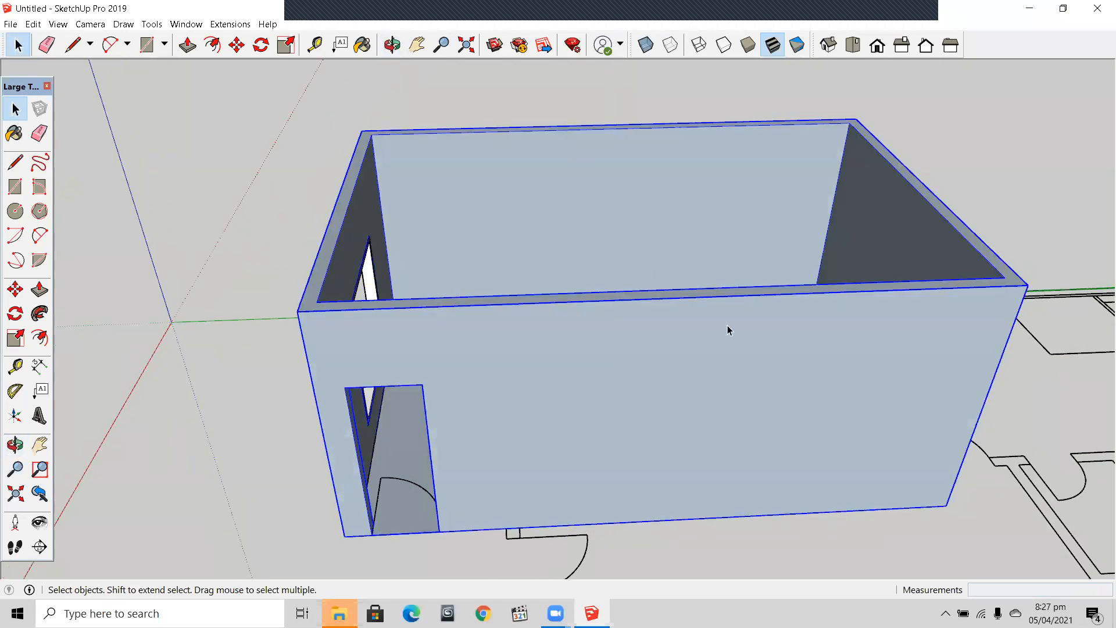
double_click(733, 387)
mouse_move(745, 391)
middle_down()
mouse_move(723, 357)
mouse_move(747, 372)
mouse_move(734, 373)
middle_up()
click(721, 329)
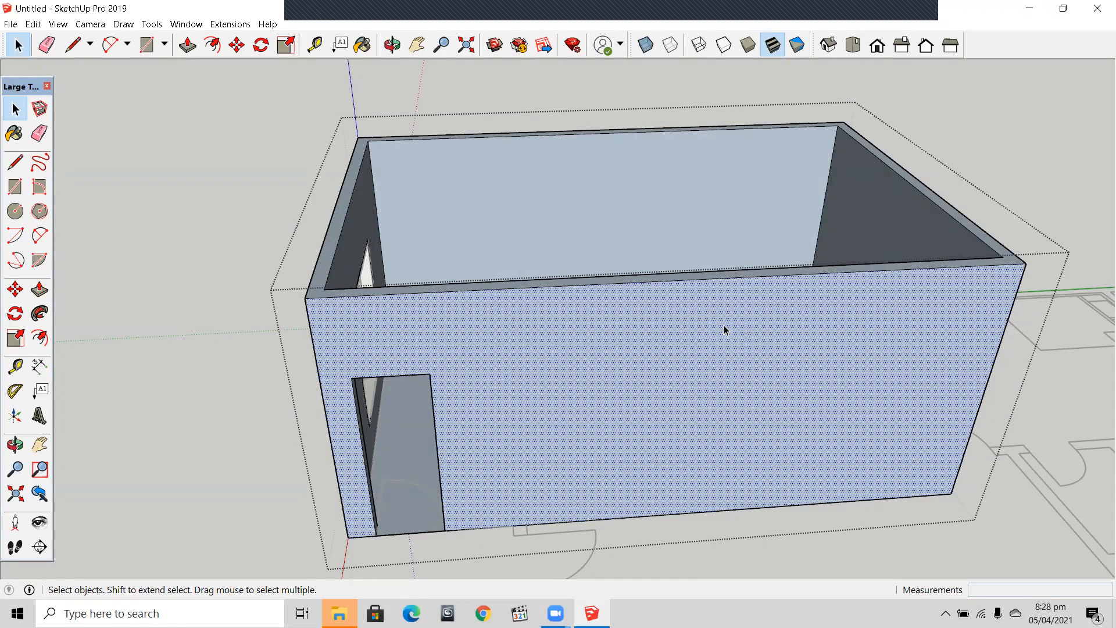
double_click(724, 326)
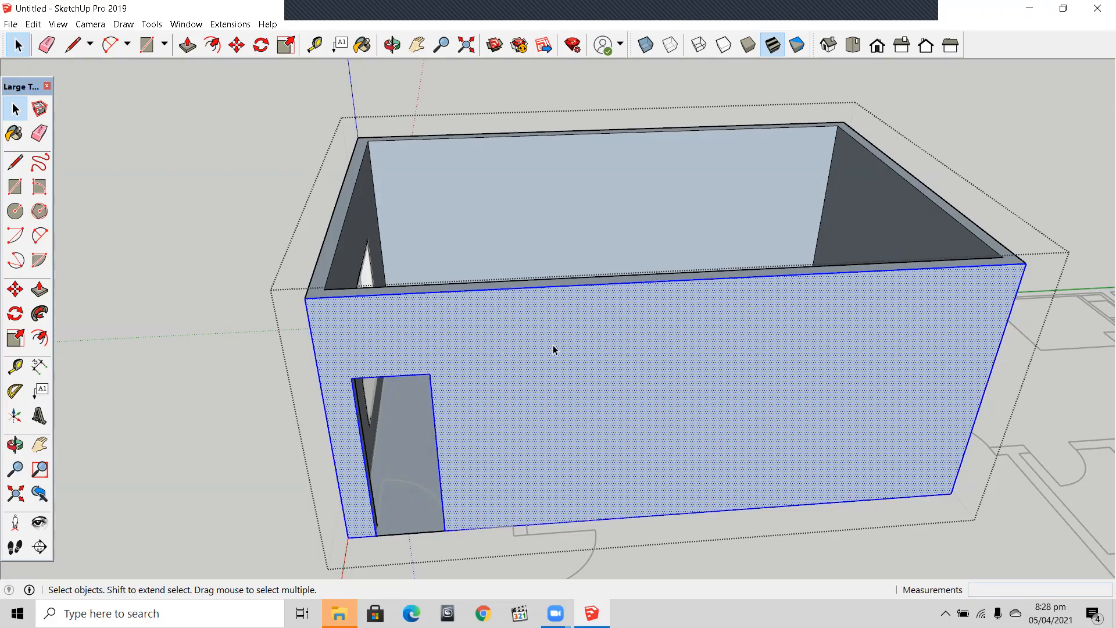
right_click(581, 332)
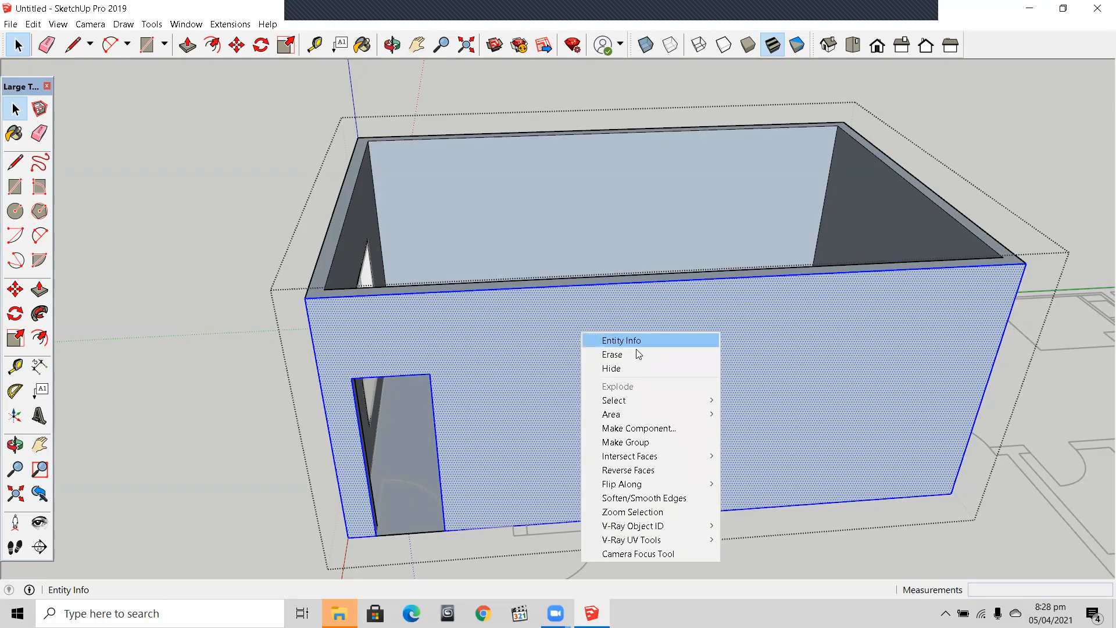
click(643, 368)
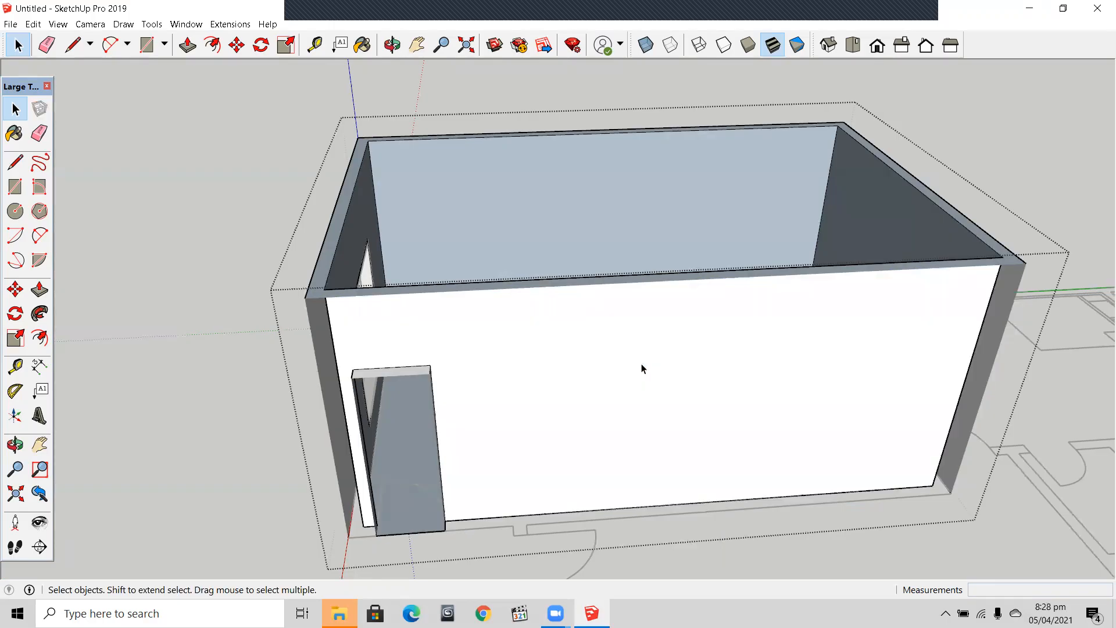
Hide the inner face of the door wall inside the wall group
middle_drag(343, 273, 733, 501)
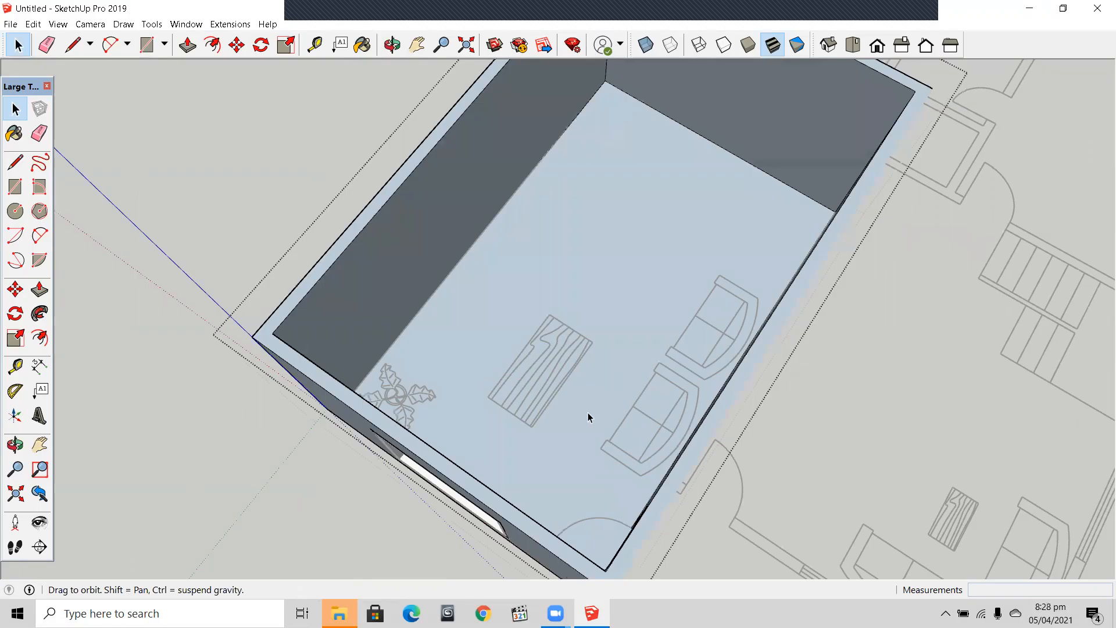
middle_drag(591, 416, 657, 449)
middle_drag(731, 465, 813, 385)
middle_drag(492, 219, 414, 165)
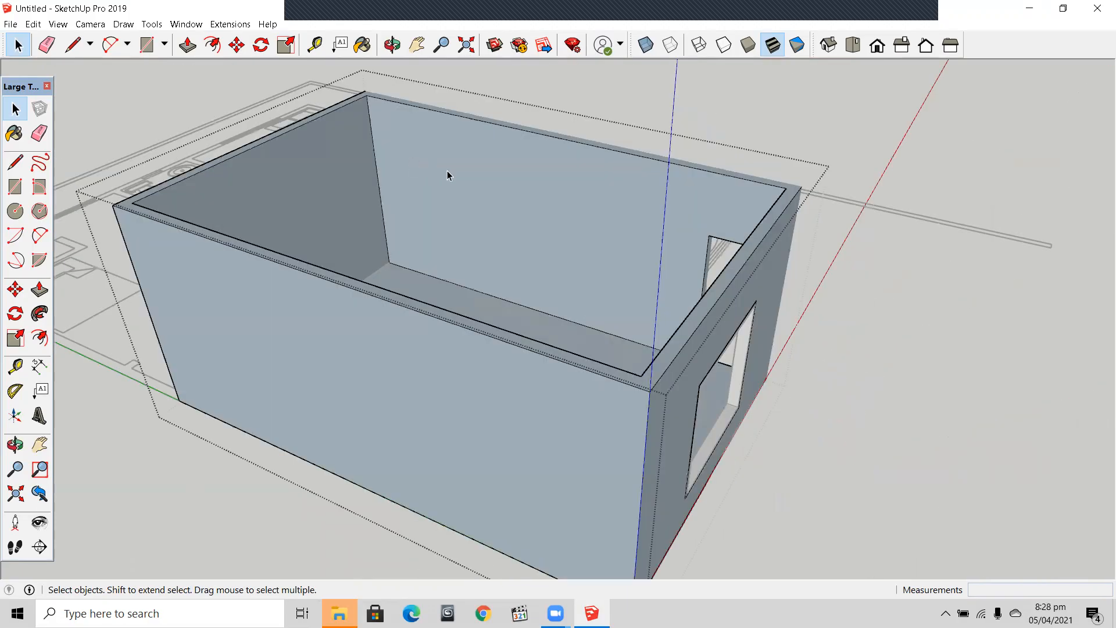
click(448, 171)
scroll(447, 171, up, 2)
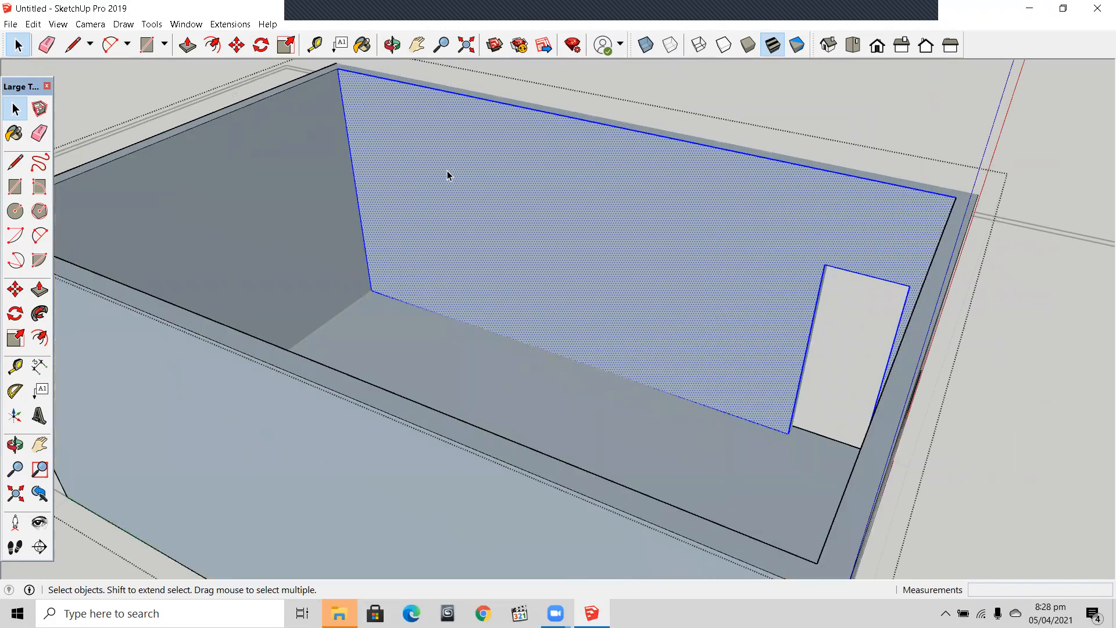
right_click(639, 243)
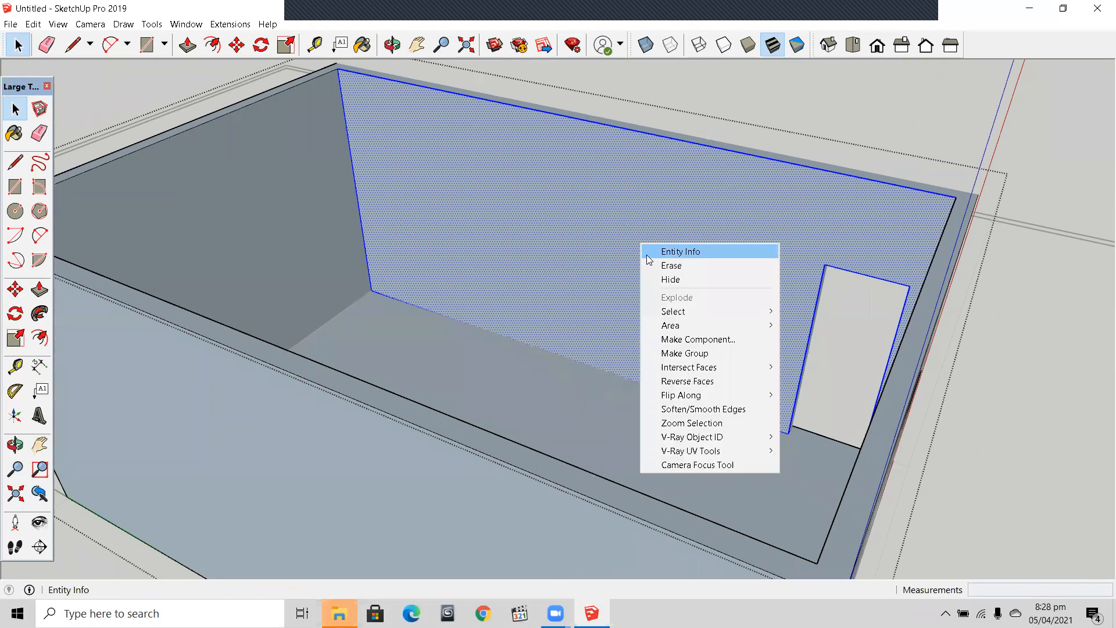
click(670, 279)
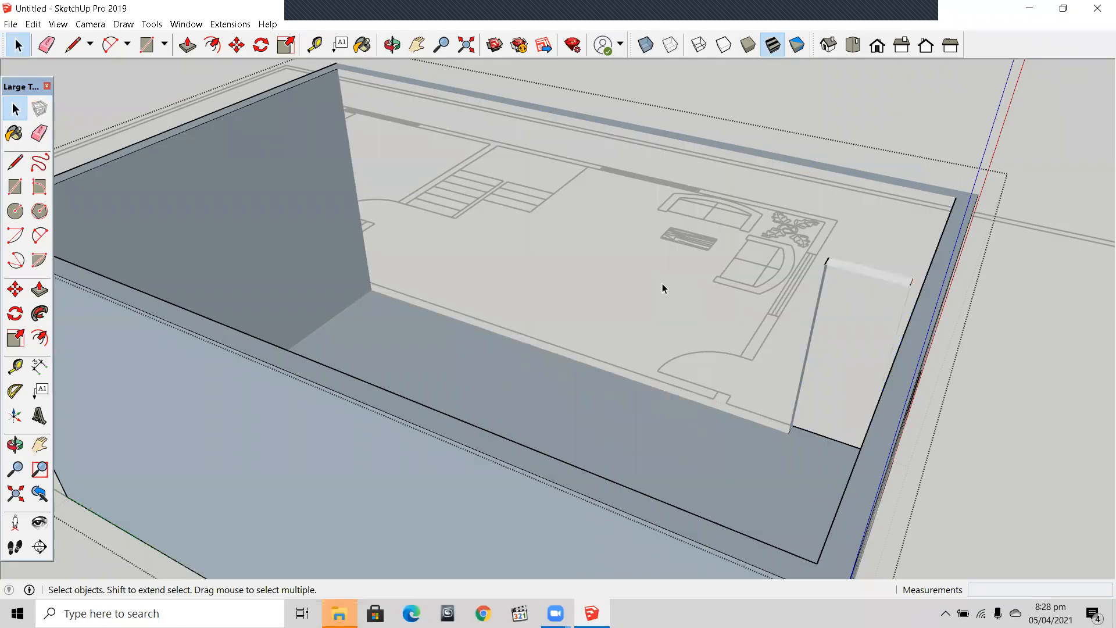
Leave the wall group and examine the room's interior through the hidden door wall, from eye level and from above
scroll(661, 284, down, 3)
middle_drag(662, 283, 896, 176)
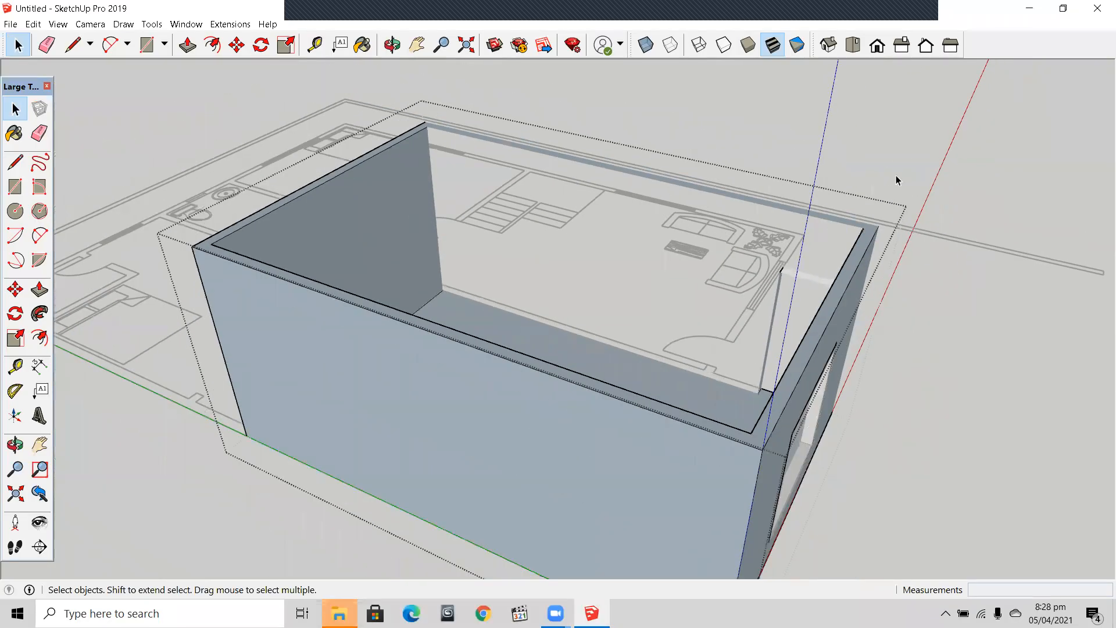
middle_drag(950, 315, 834, 411)
middle_drag(690, 342, 485, 270)
middle_drag(507, 284, 578, 293)
scroll(573, 298, up, 1)
scroll(574, 298, up, 1)
scroll(578, 295, down, 1)
scroll(579, 297, down, 1)
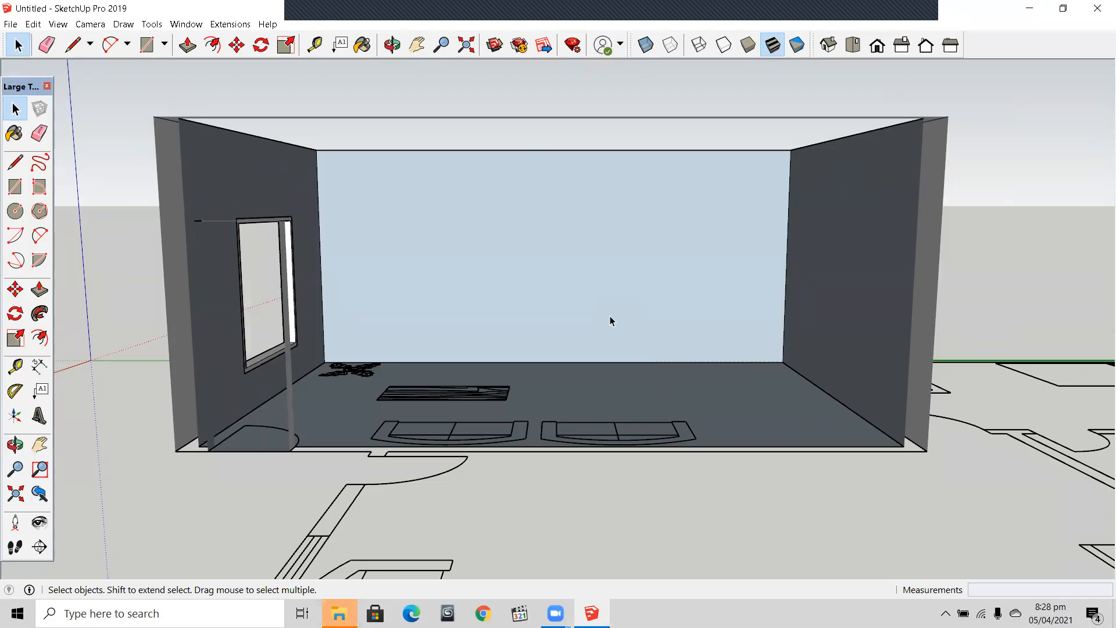
middle_drag(611, 279, 553, 436)
scroll(569, 379, down, 2)
middle_drag(568, 379, 606, 457)
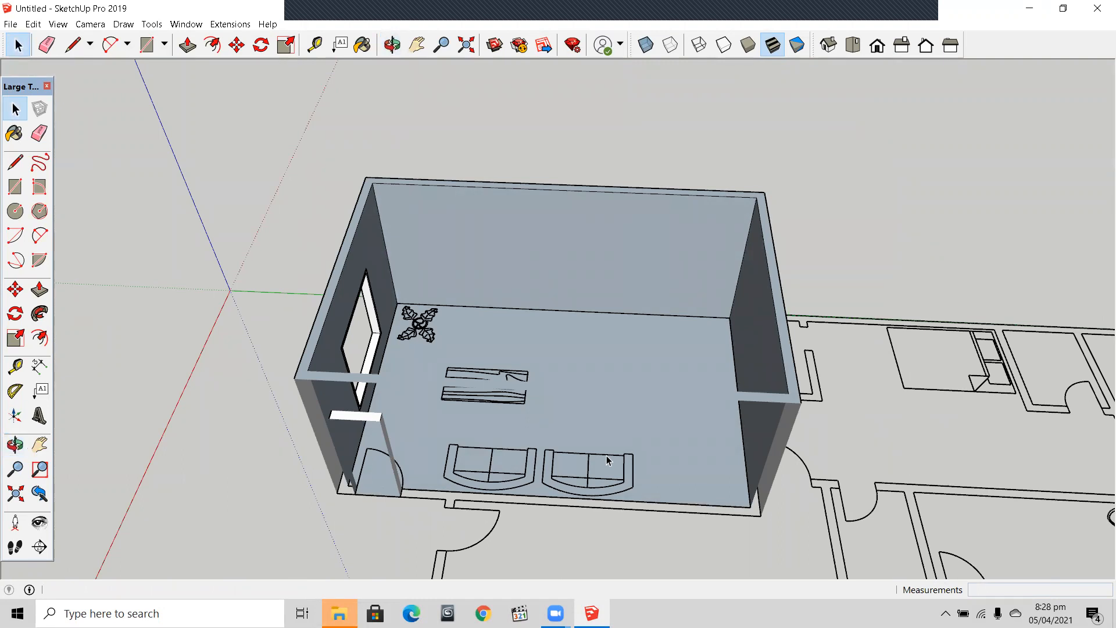
middle_drag(628, 361, 663, 349)
Select all geometry inside the wall group, unhide the door wall's faces, and leave the group to inspect the closed room
click(662, 350)
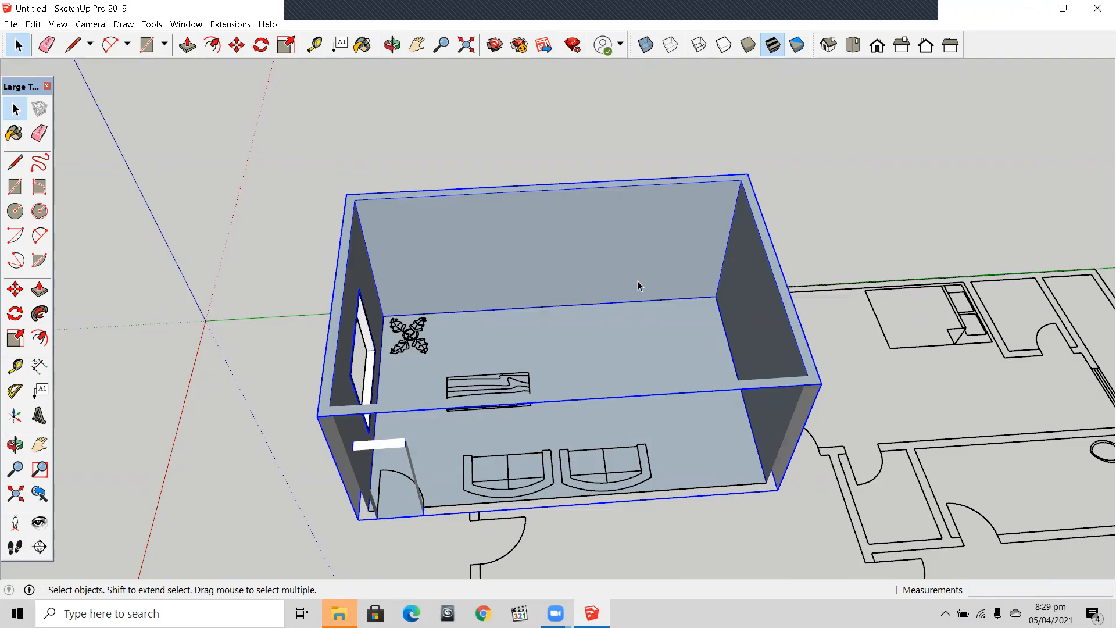
scroll(638, 281, up, 2)
scroll(638, 274, down, 3)
double_click(636, 250)
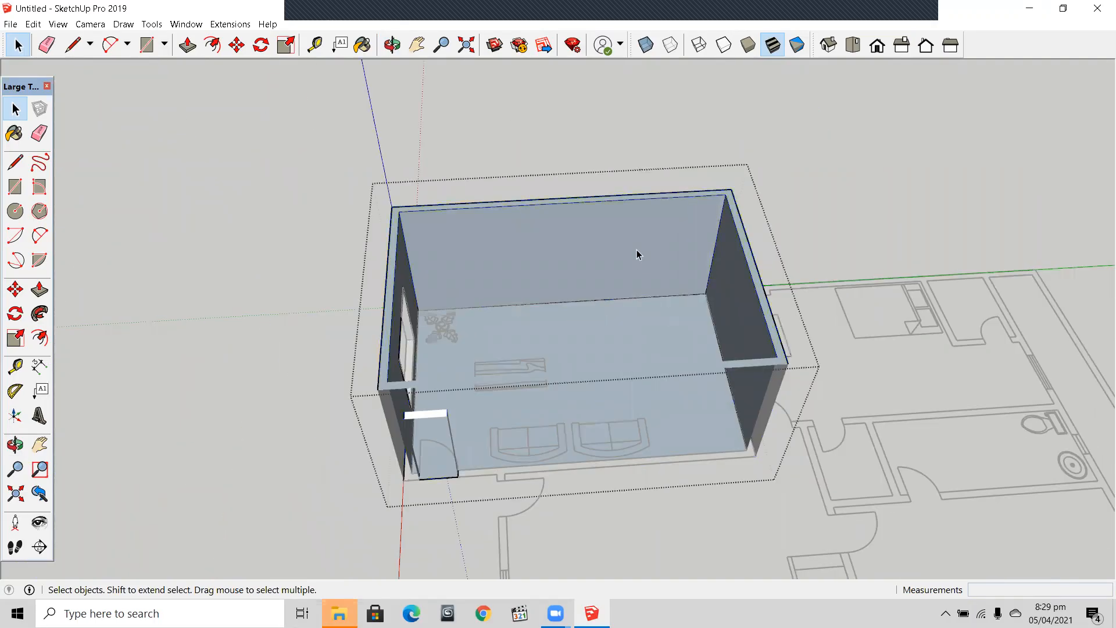
triple_click(636, 250)
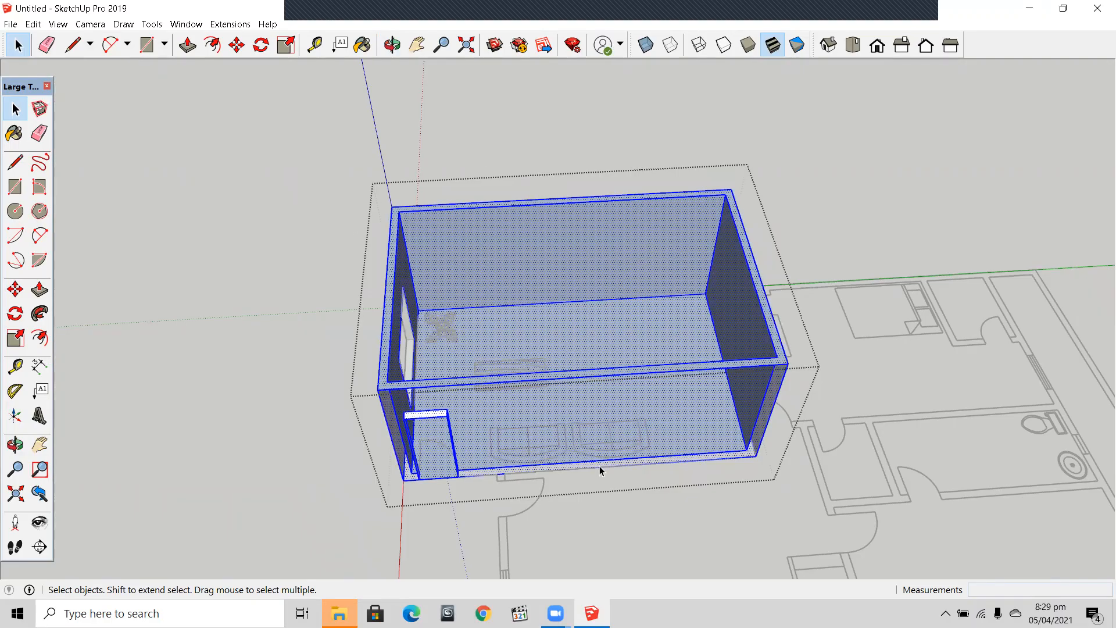
right_click(630, 246)
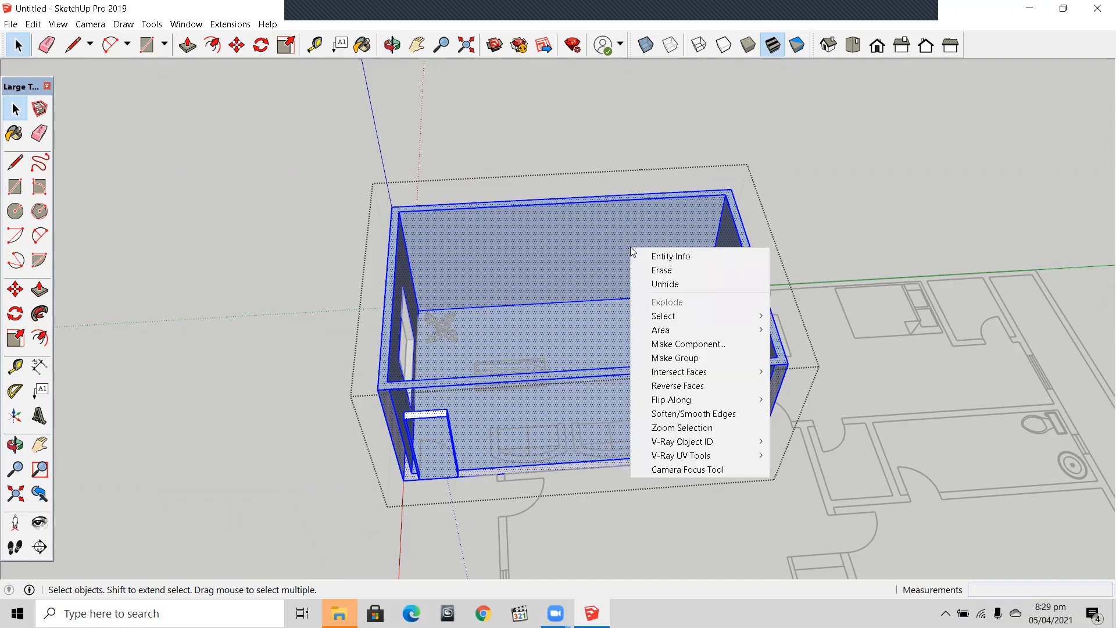
click(661, 285)
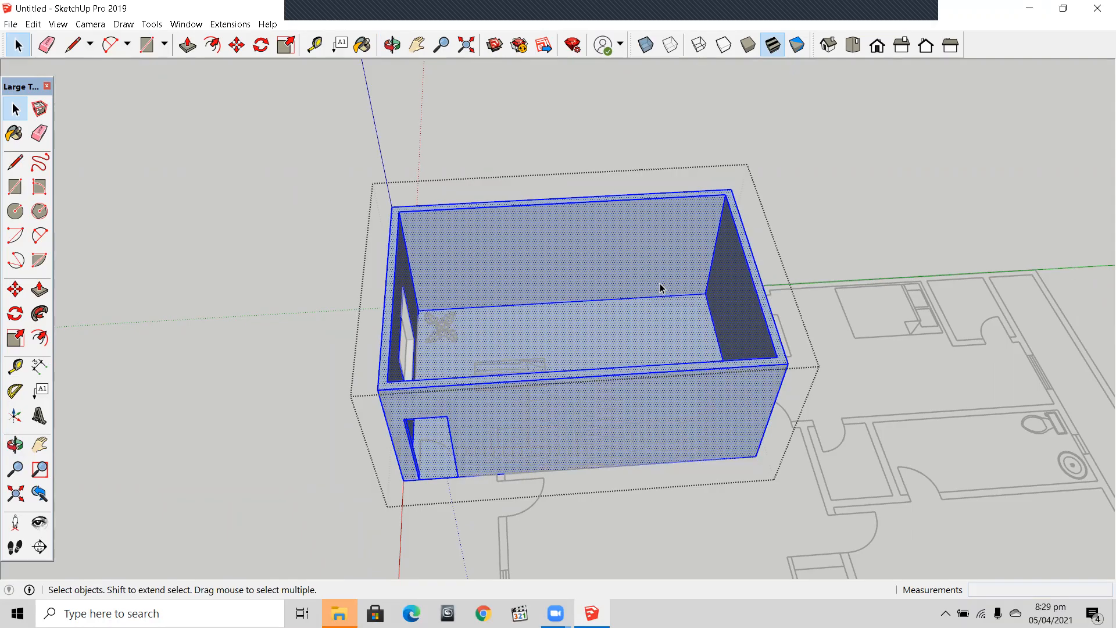
click(920, 198)
middle_drag(598, 433, 724, 480)
middle_drag(759, 417, 885, 340)
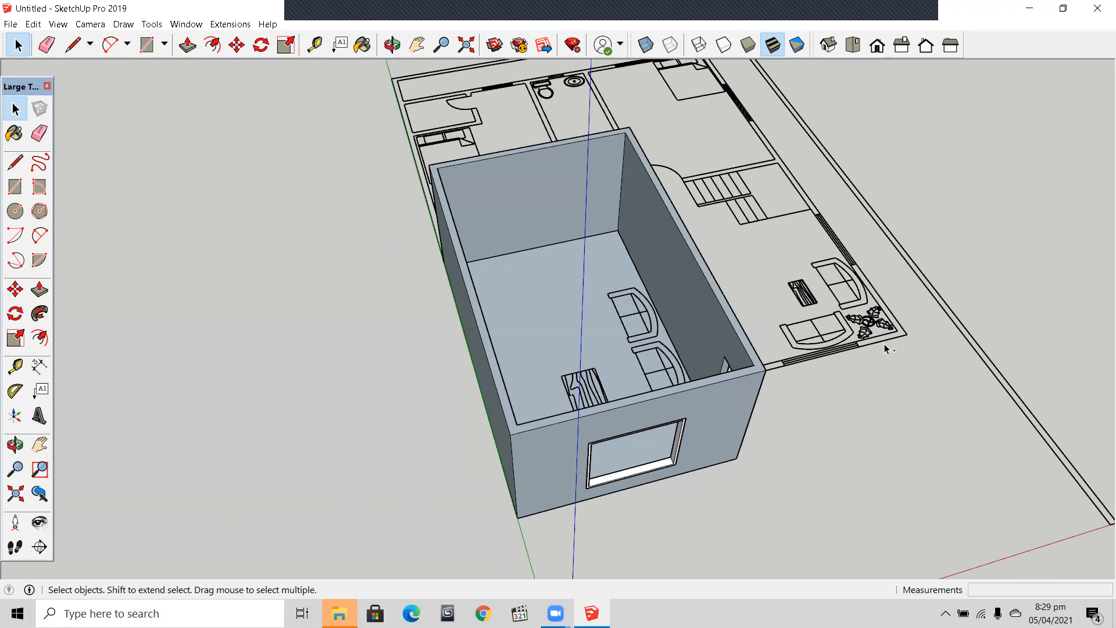
middle_drag(886, 348, 728, 405)
Measure the top edge of the long wall opposite the door, from corner to corner, with the Tape Measure
scroll(558, 359, up, 5)
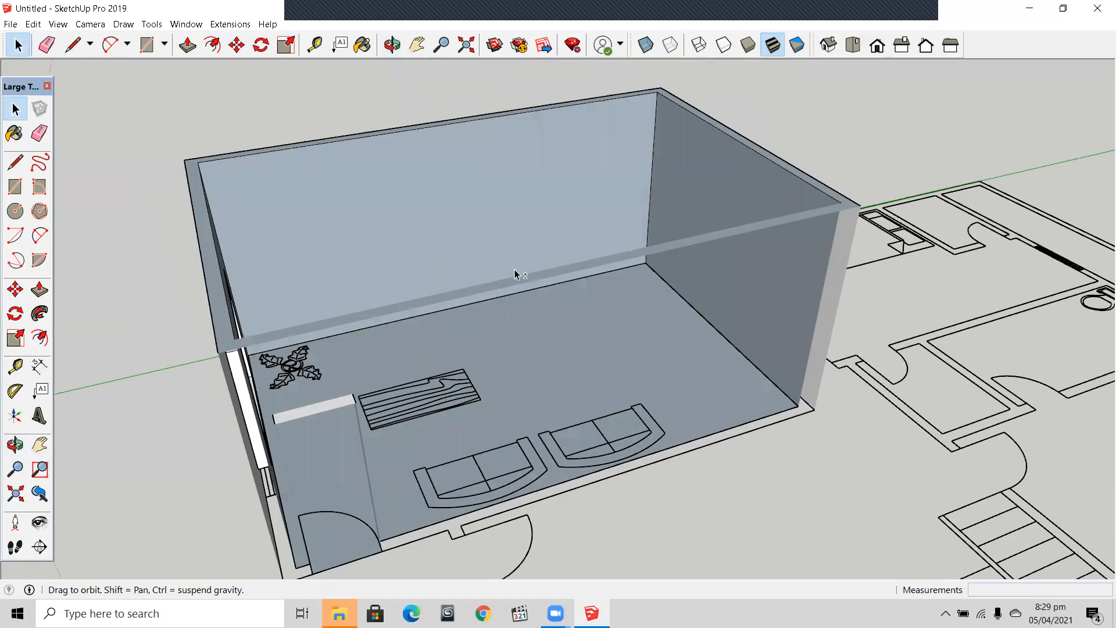
middle_drag(577, 400, 576, 353)
scroll(600, 349, up, 1)
scroll(575, 357, up, 1)
scroll(578, 355, up, 2)
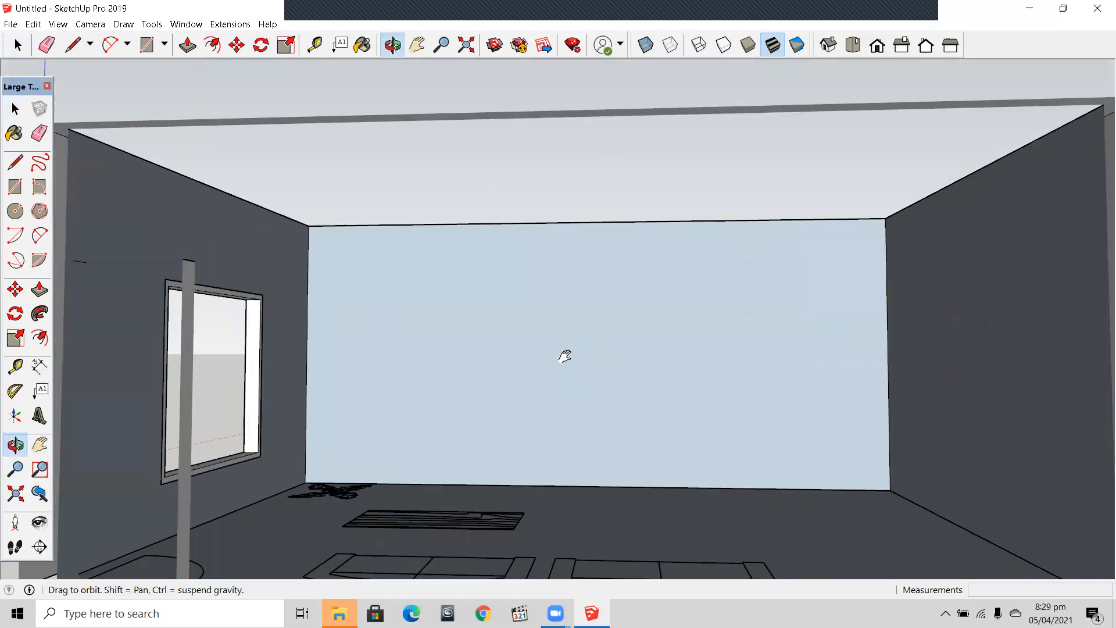
scroll(567, 352, up, 1)
scroll(585, 351, up, 2)
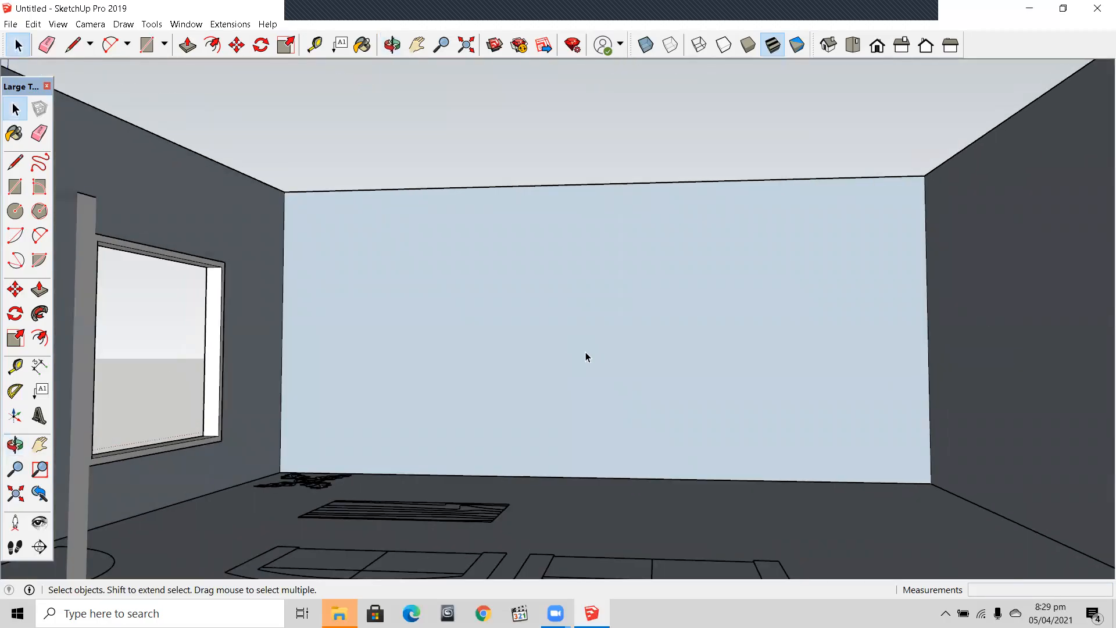
key(t)
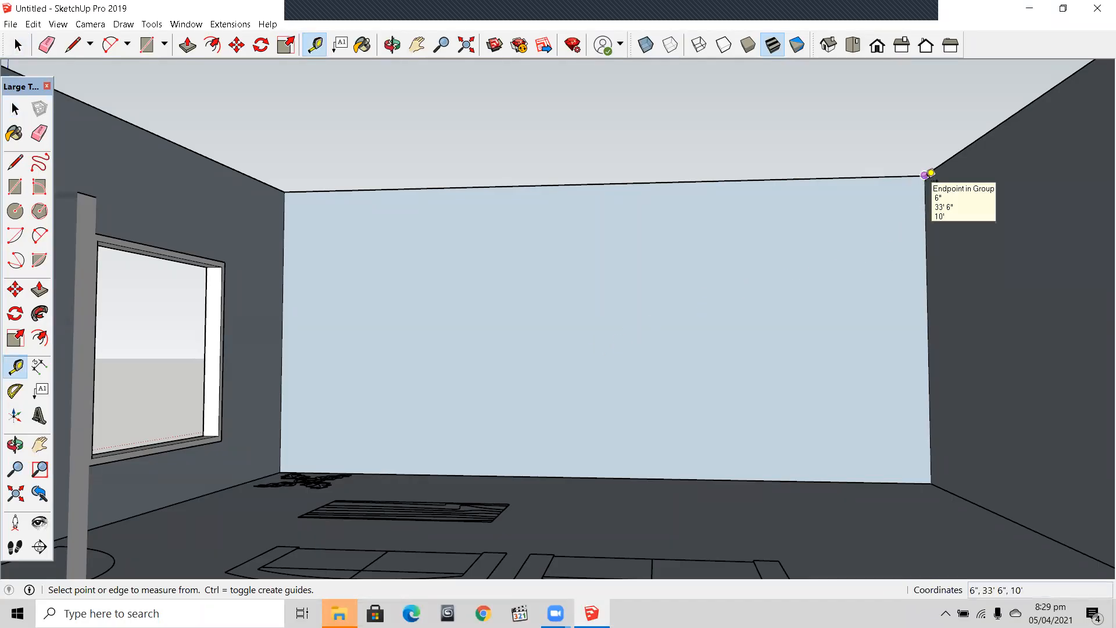
click(931, 174)
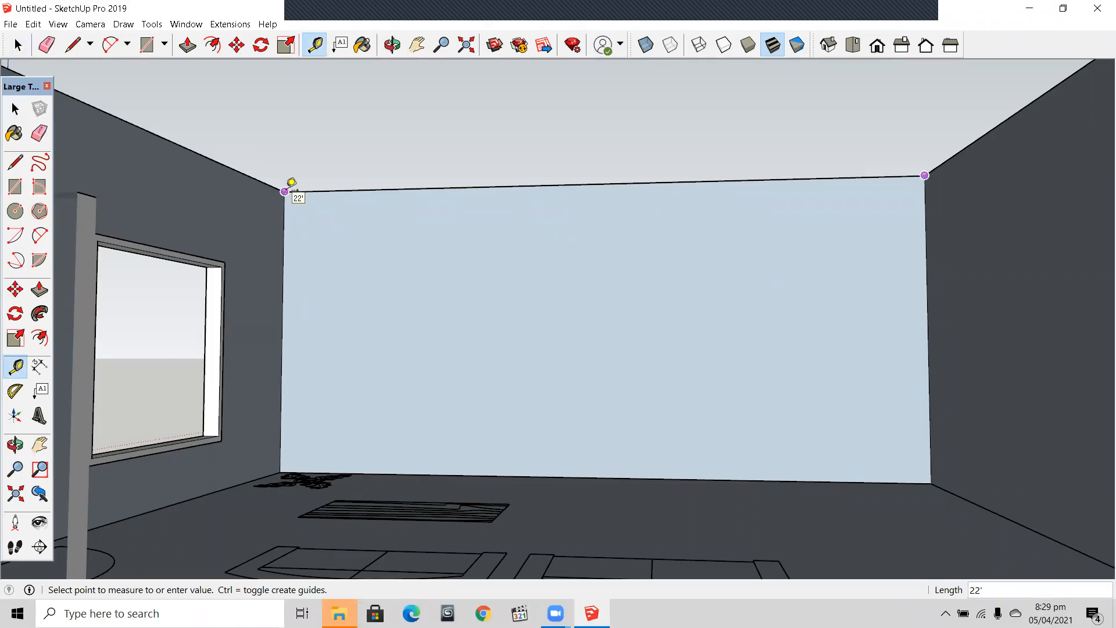
click(291, 184)
click(292, 184)
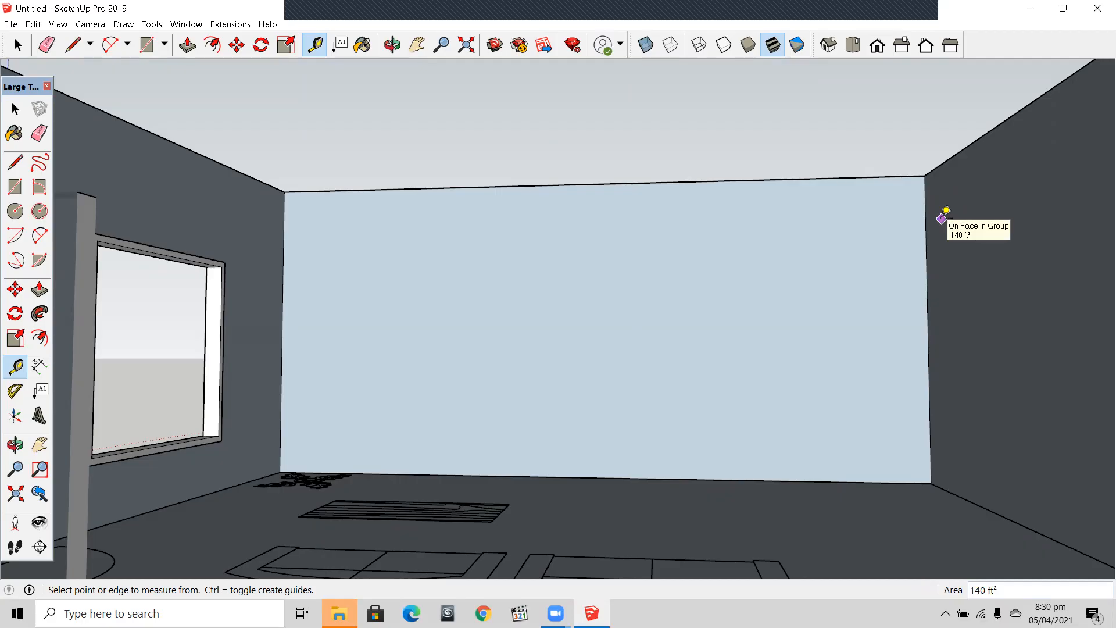
Add a vertical guide 11' from the long wall's side edge, through the midpoint of its top edge
click(929, 247)
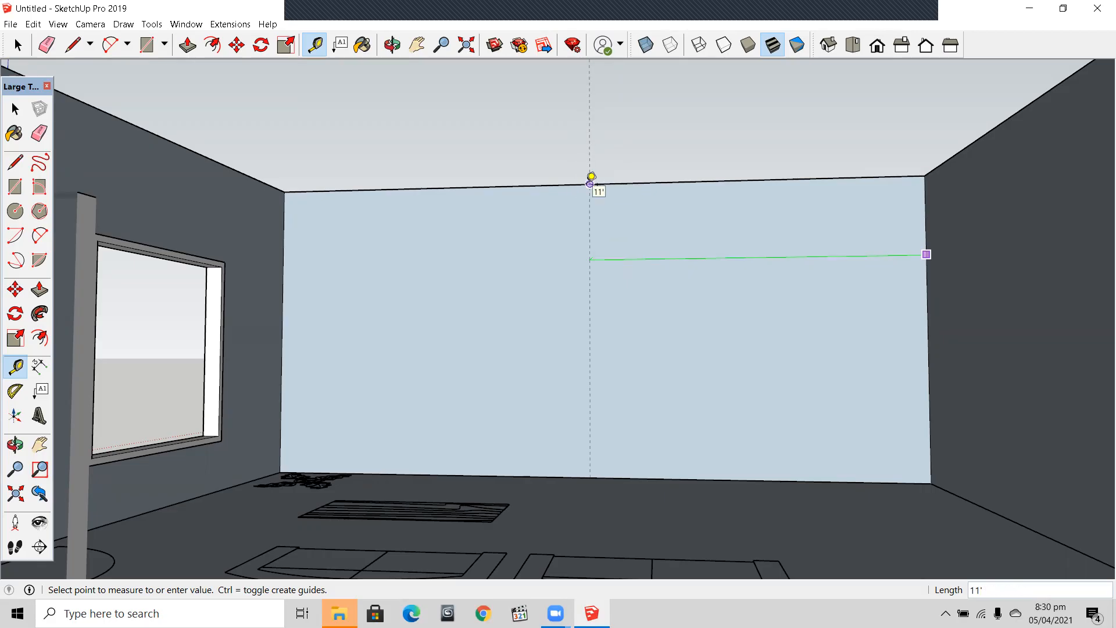
click(590, 184)
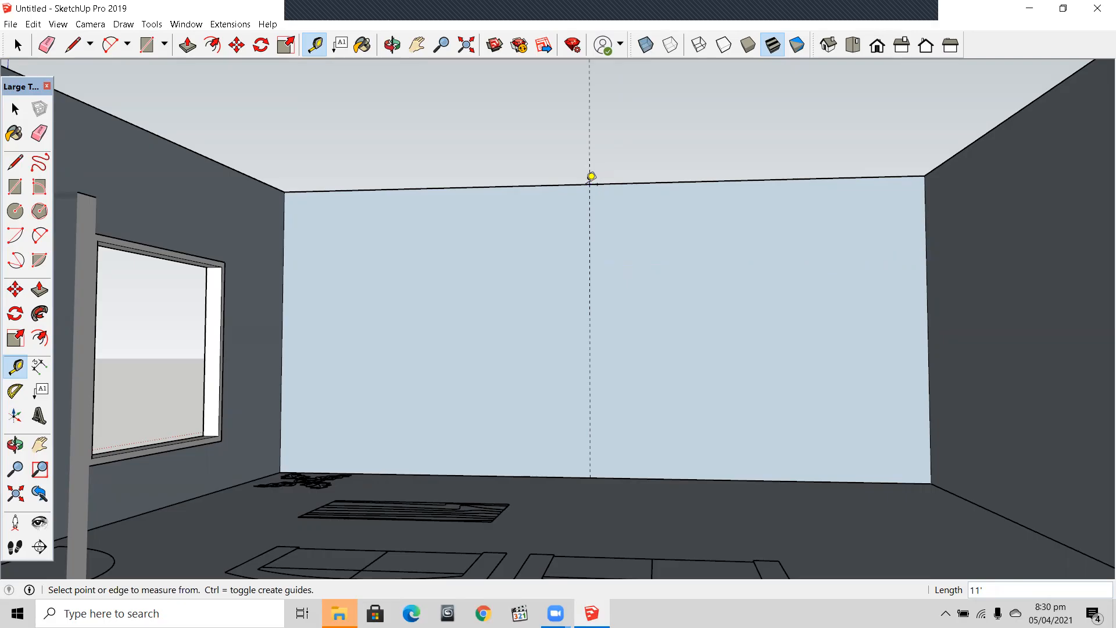
middle_drag(591, 177, 684, 293)
key(space)
scroll(684, 294, down, 2)
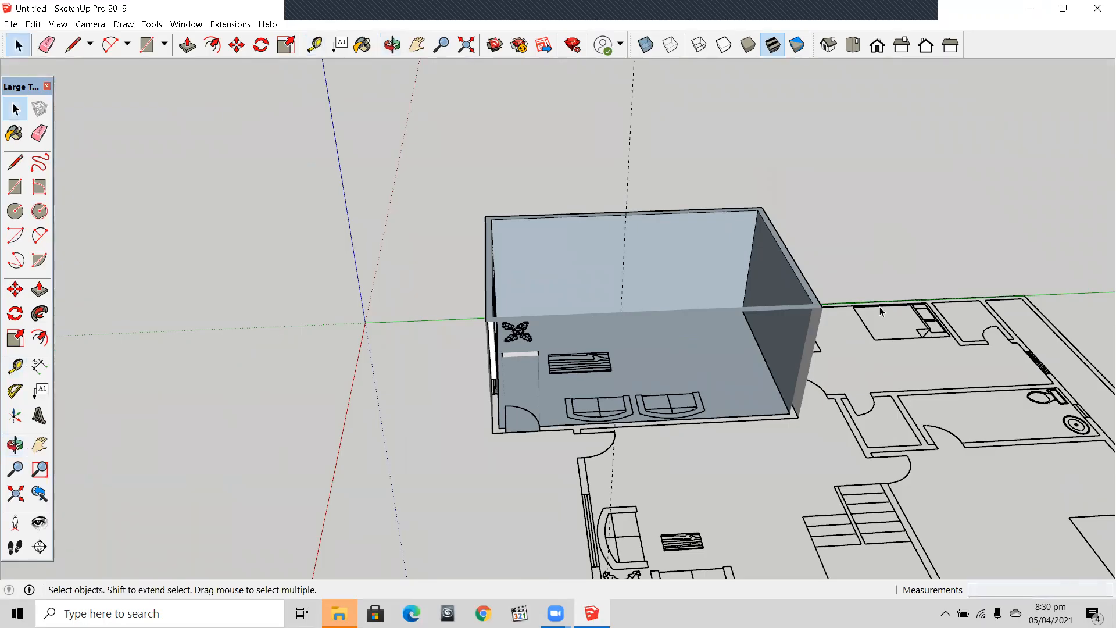
middle_drag(767, 319, 595, 246)
scroll(644, 257, up, 5)
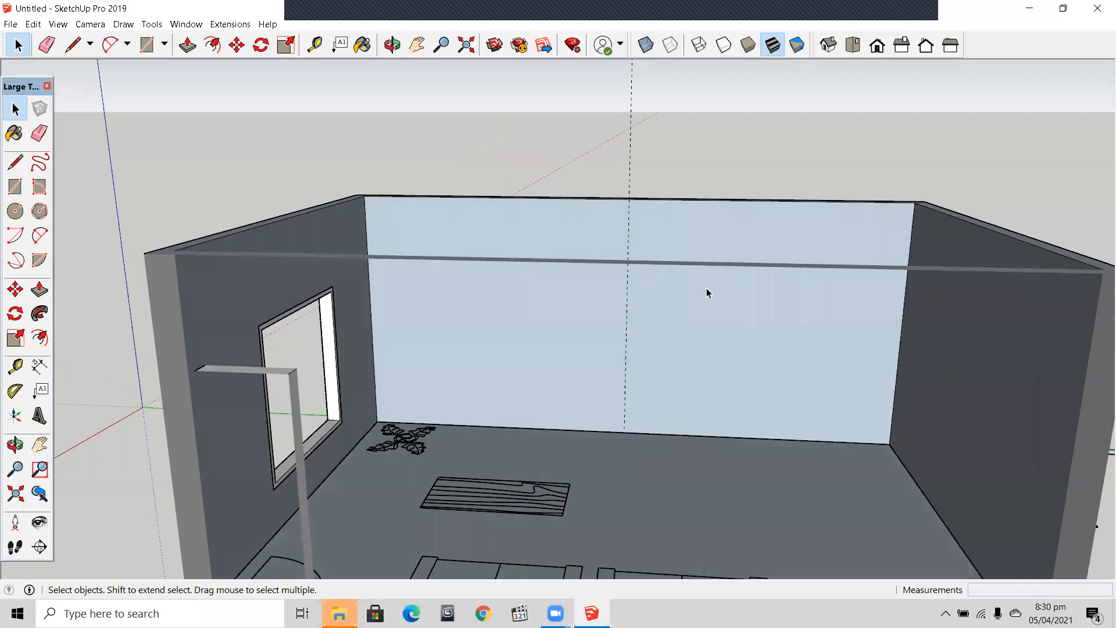
scroll(657, 383, down, 2)
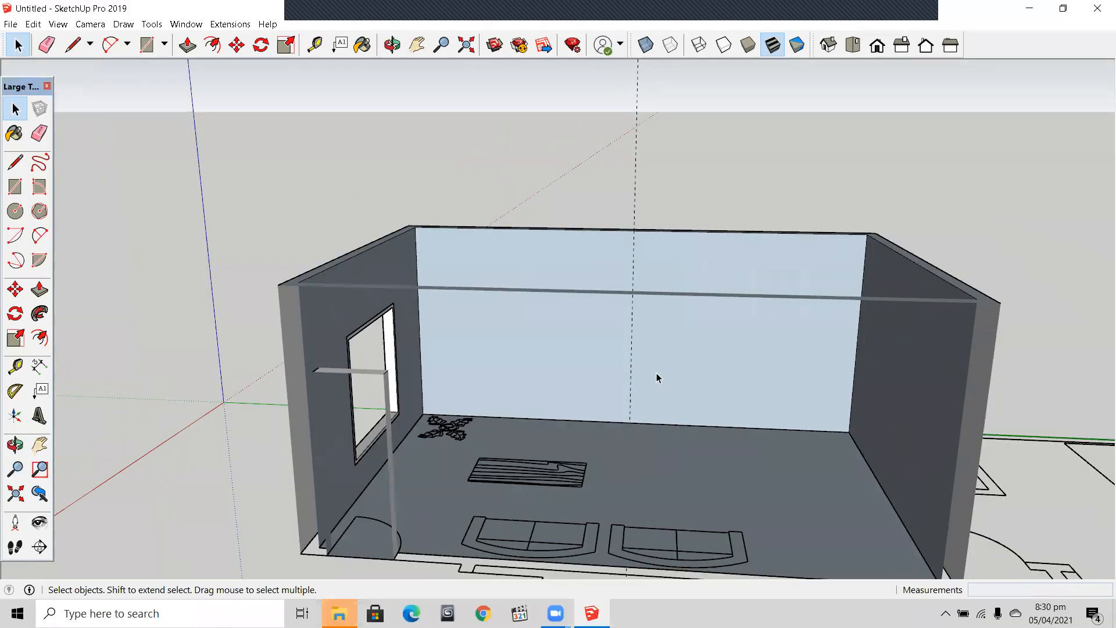